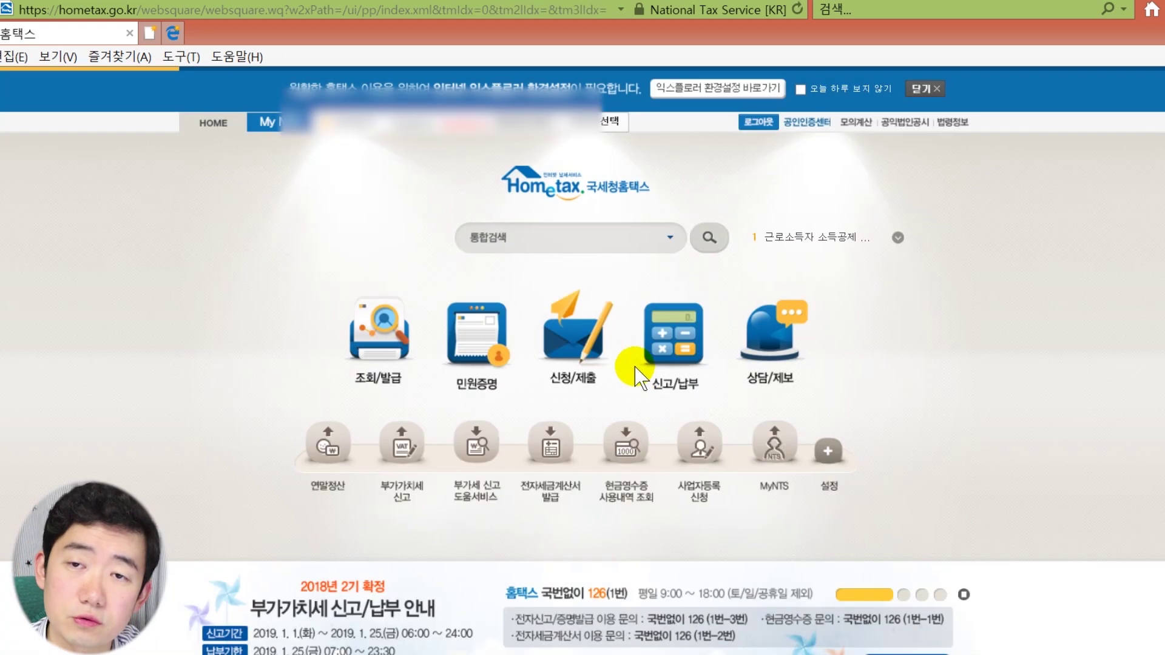
Open the regular VAT return (정기신고 확정/예정) for general taxpayers from the 신고/납부 section, dismissing the e-filing notice
click(643, 335)
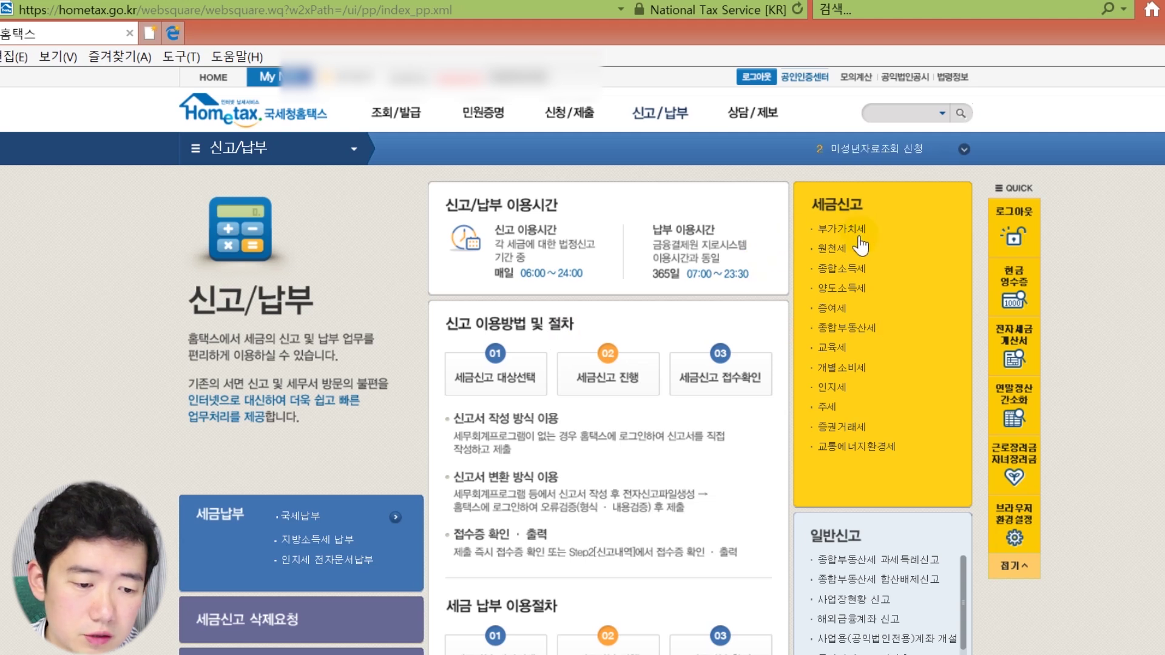
click(861, 239)
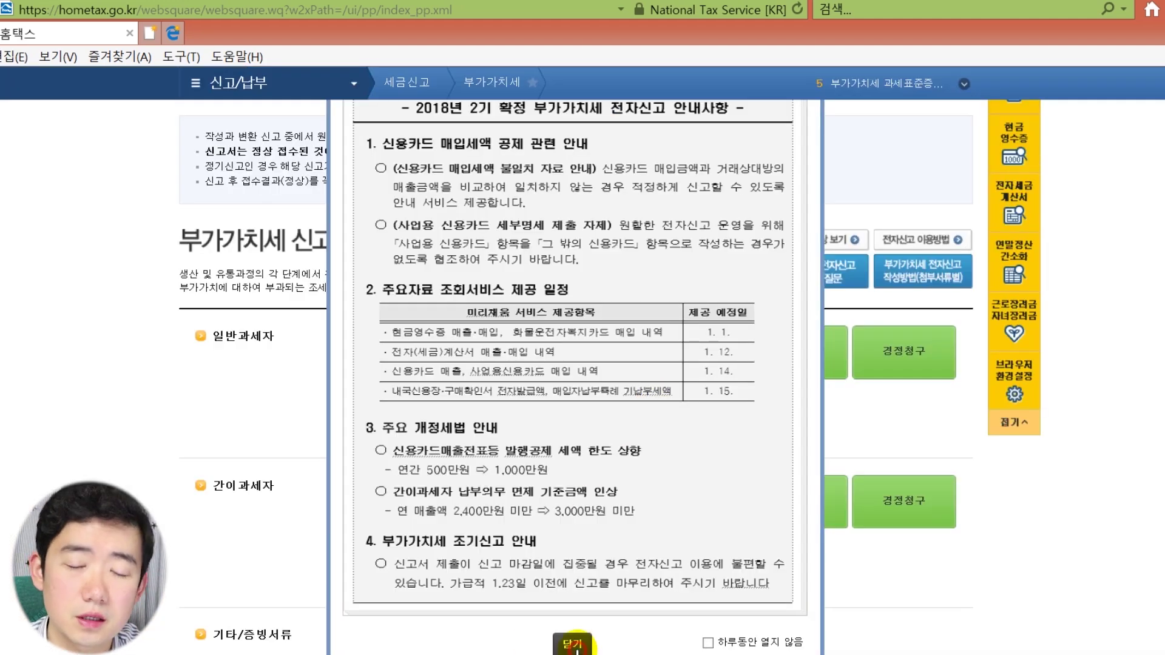
click(577, 640)
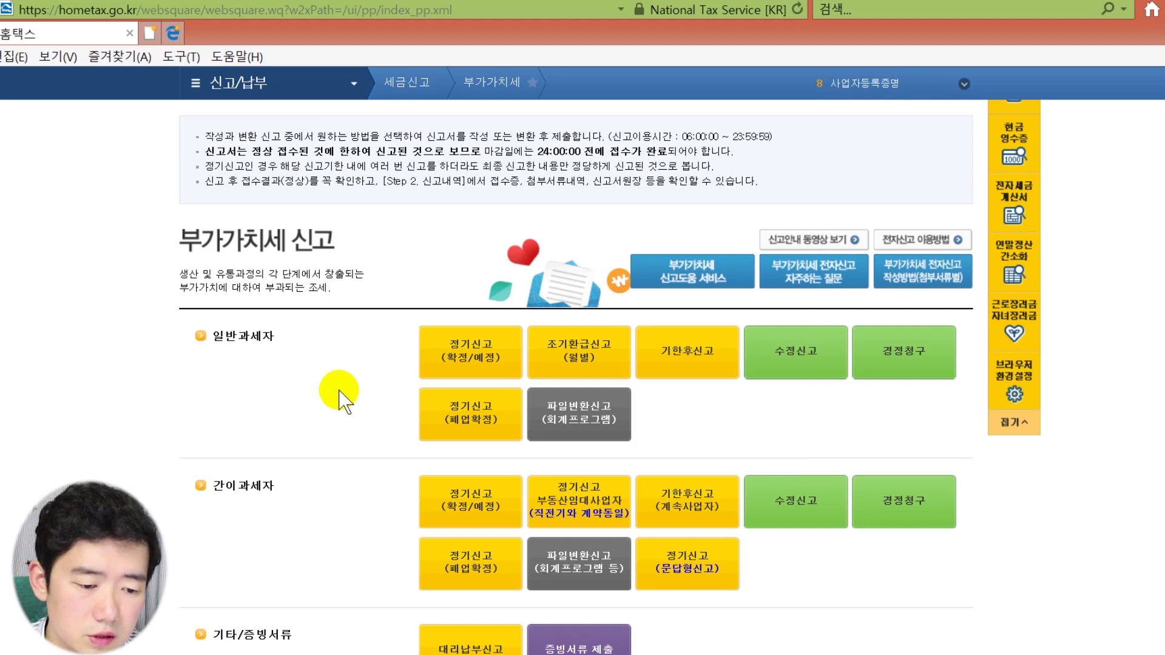
click(466, 364)
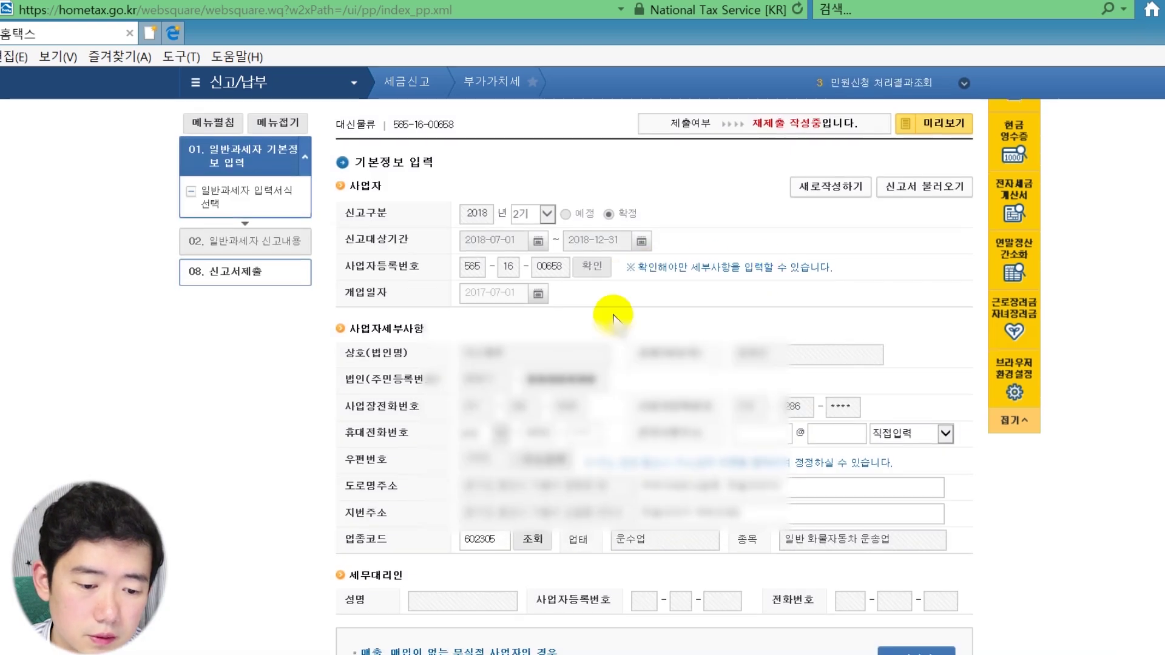
Save the prefilled basic business information and proceed to the form selection (입력서식 선택)
scroll(637, 455, down, 5)
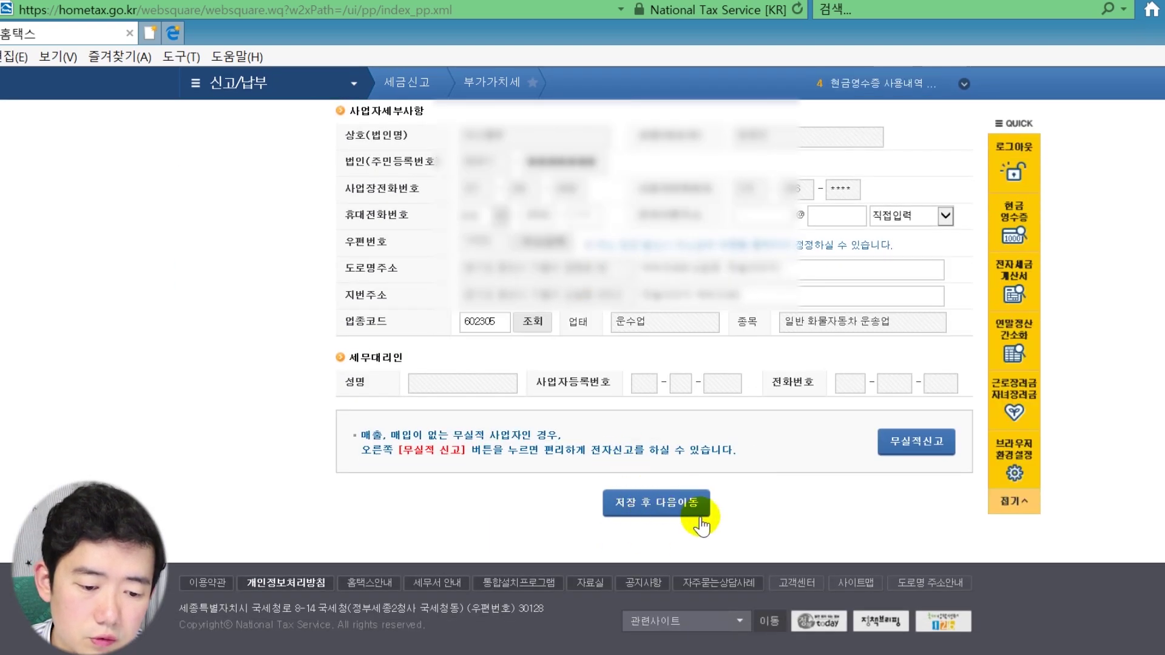
click(649, 503)
click(765, 316)
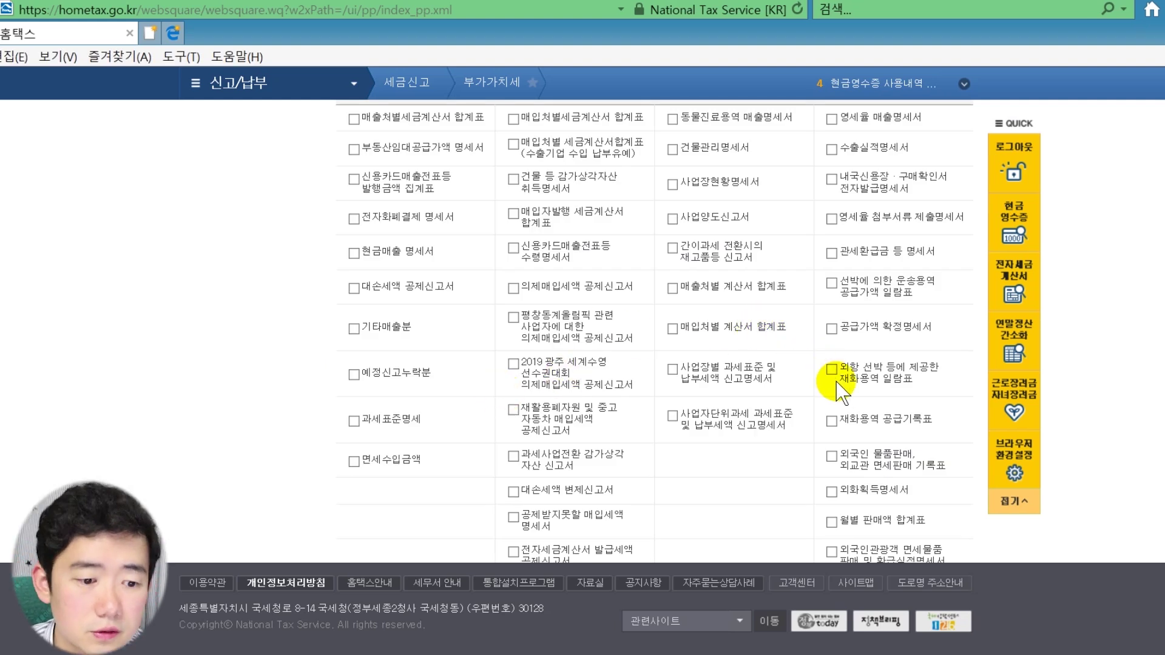
Review the preselected sales, purchase and deduction forms, then save the selection and continue to the return contents
scroll(586, 374, up, 5)
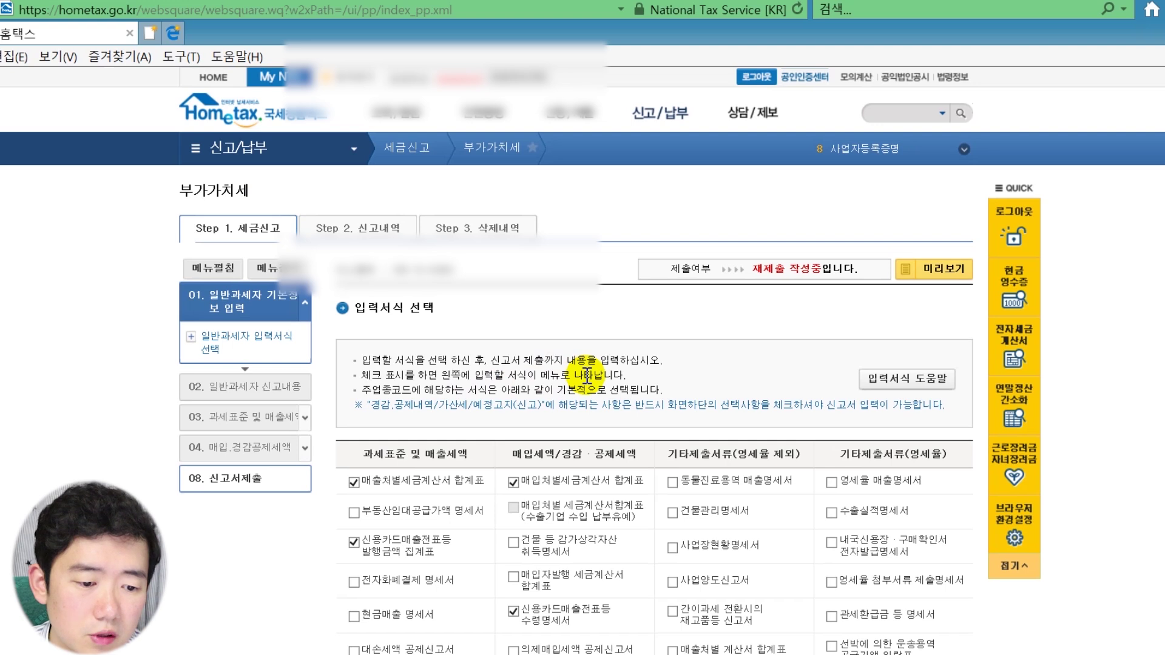
scroll(586, 374, down, 10)
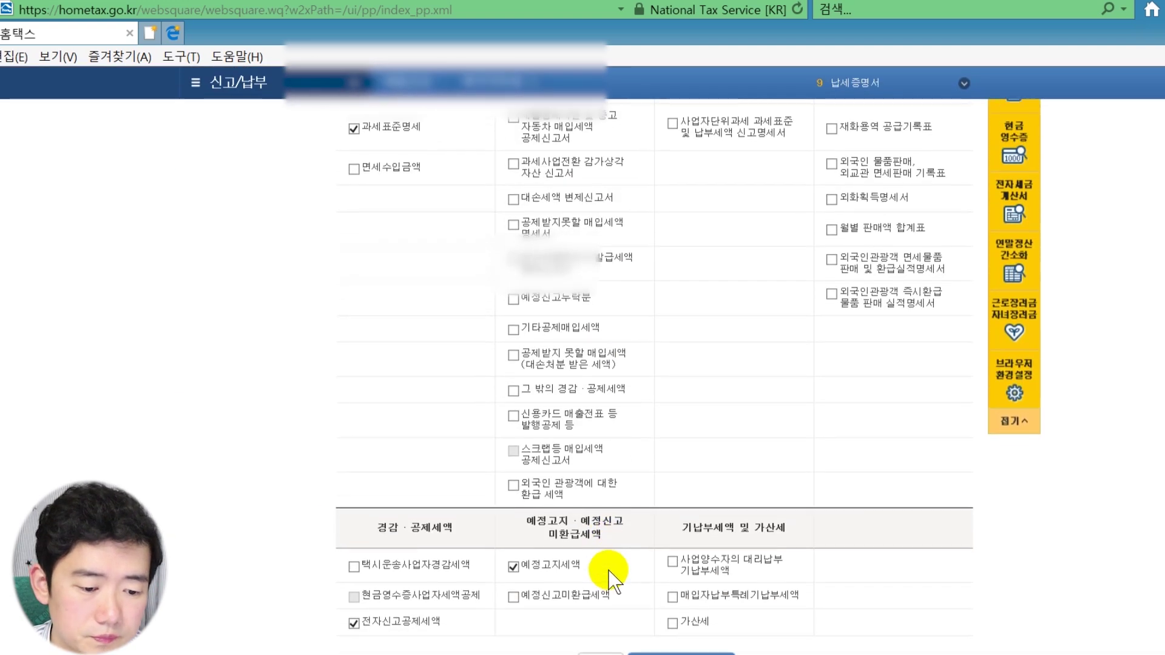
scroll(610, 574, down, 3)
click(681, 502)
key(Return)
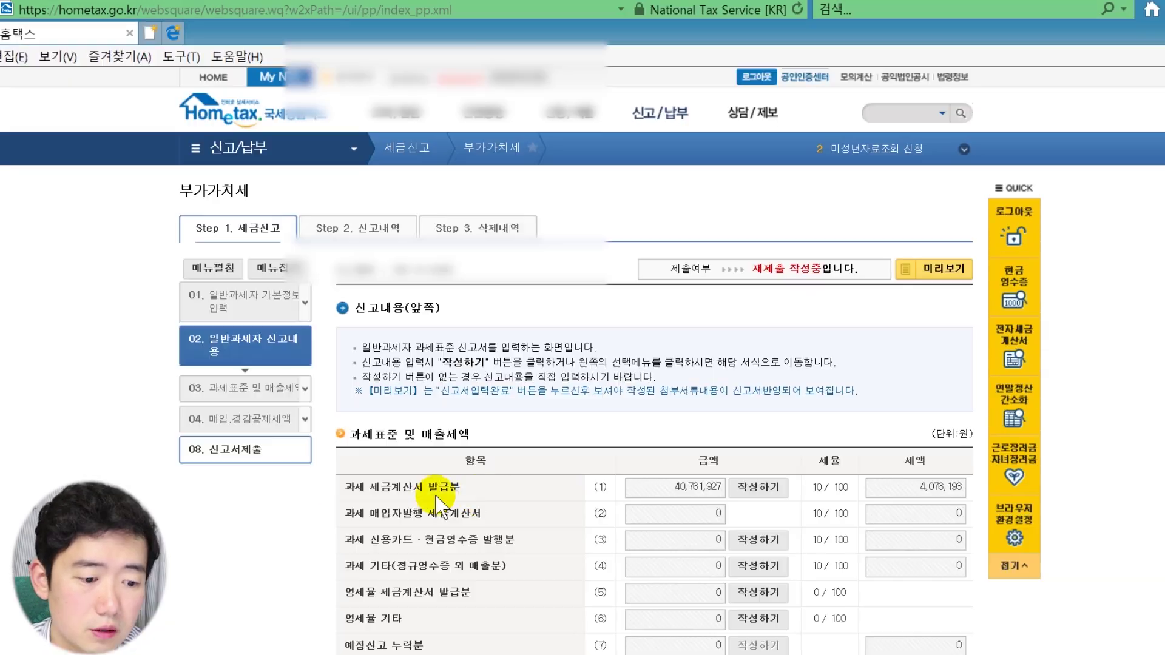
Open the sales tax invoice summary (매출처별세금계산서합계표) for item (1), review its electronic and paper invoice fields, and complete the entry
click(759, 487)
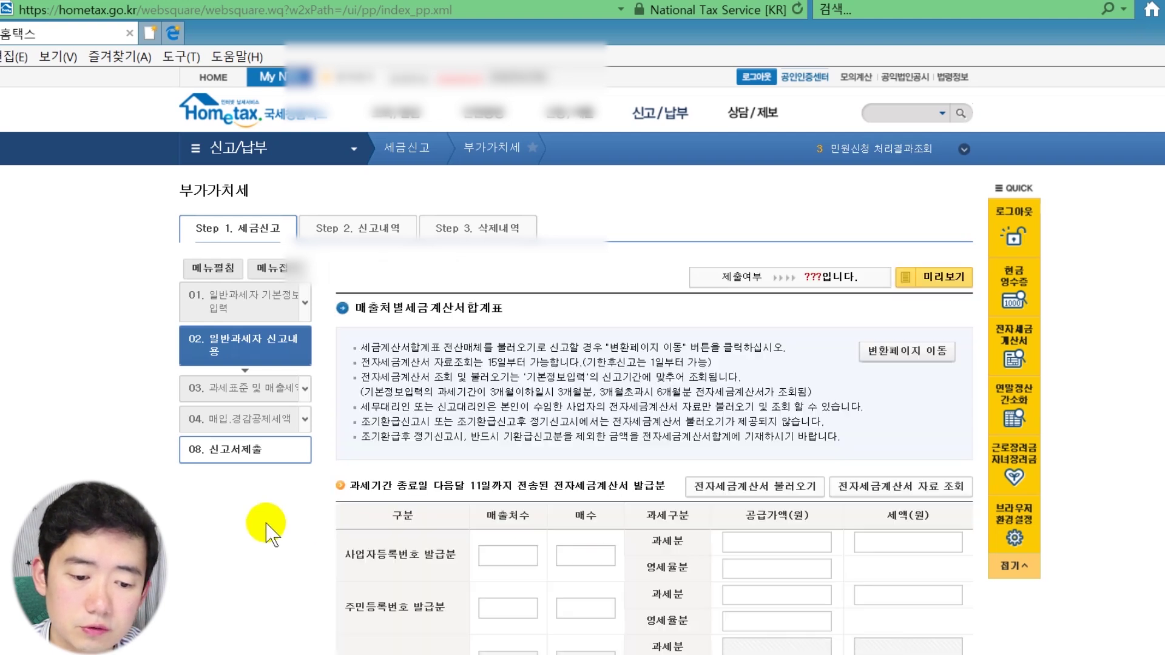
scroll(591, 367, down, 3)
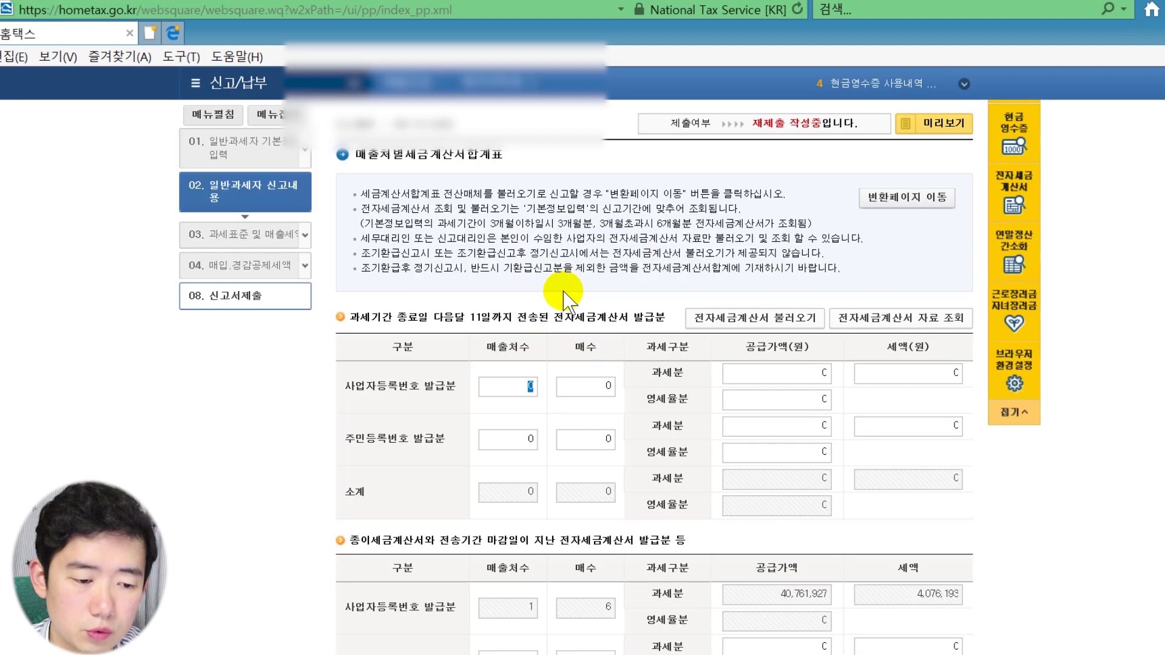
scroll(546, 376, down, 4)
scroll(606, 419, up, 7)
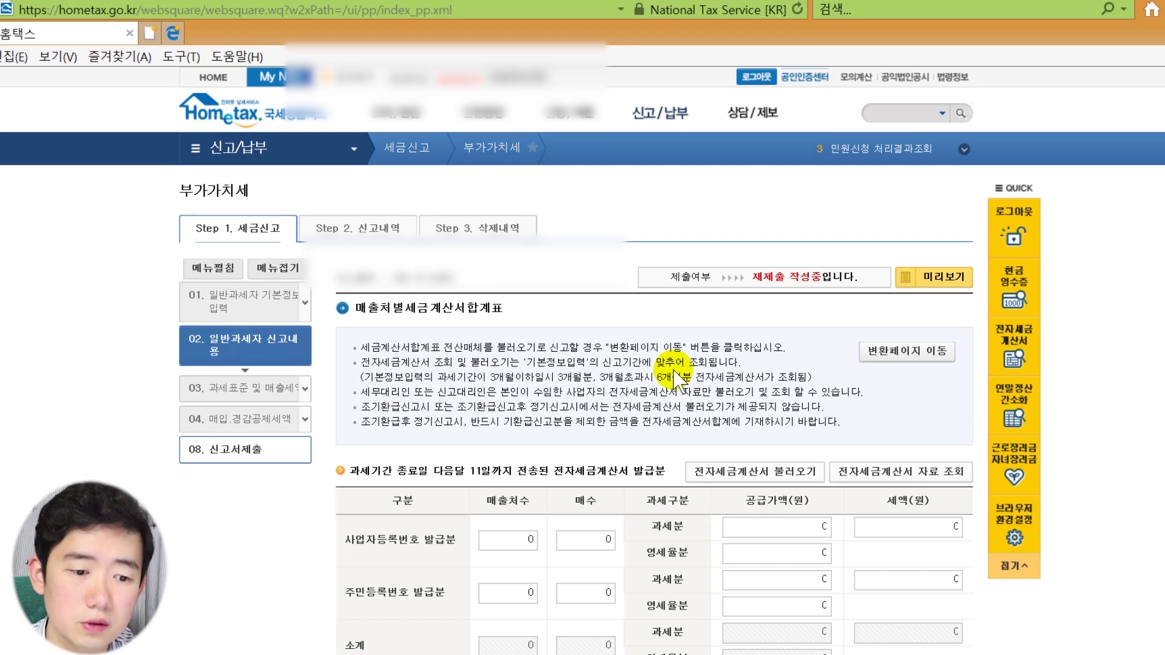
scroll(661, 402, down, 1)
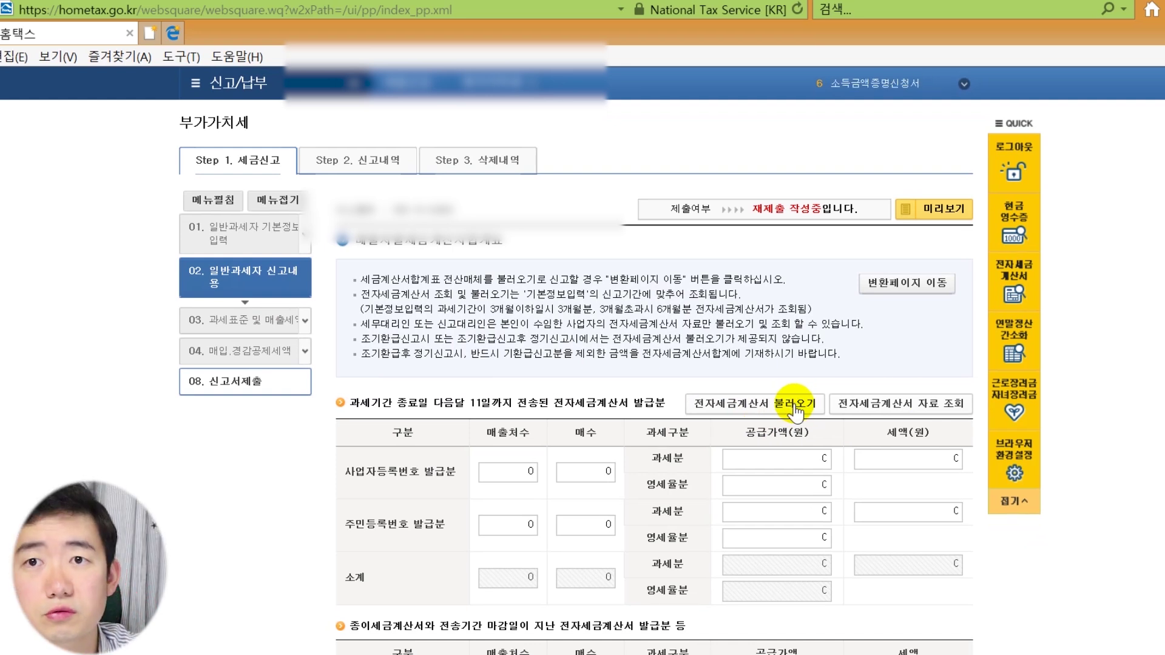
scroll(795, 413, down, 1)
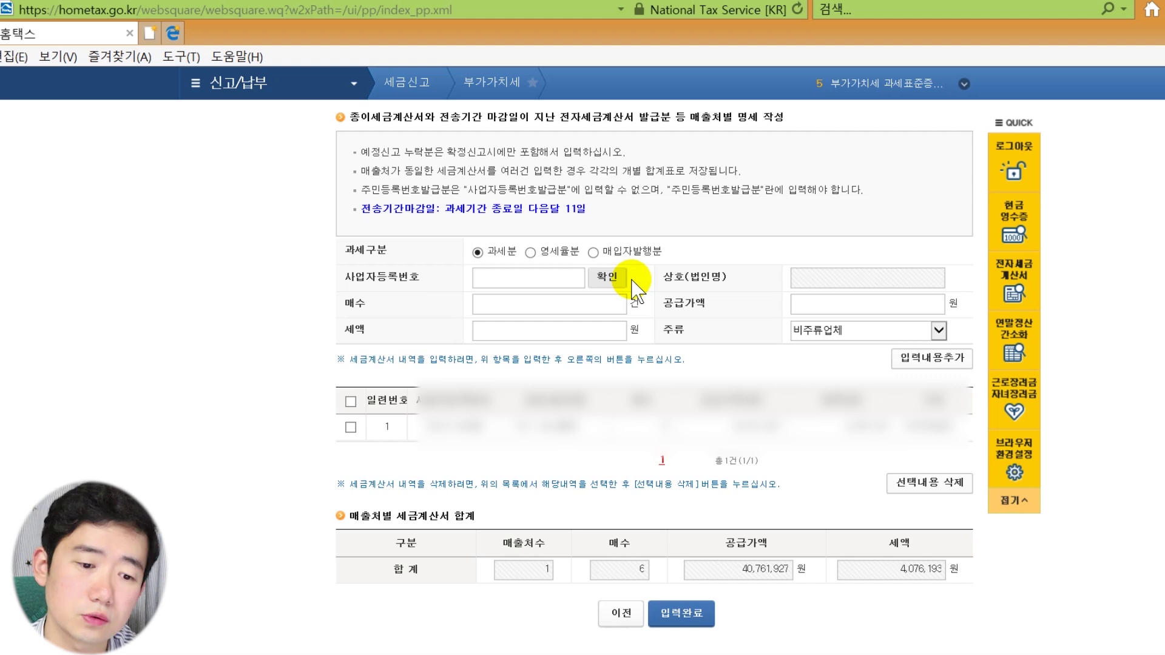
scroll(632, 280, down, 2)
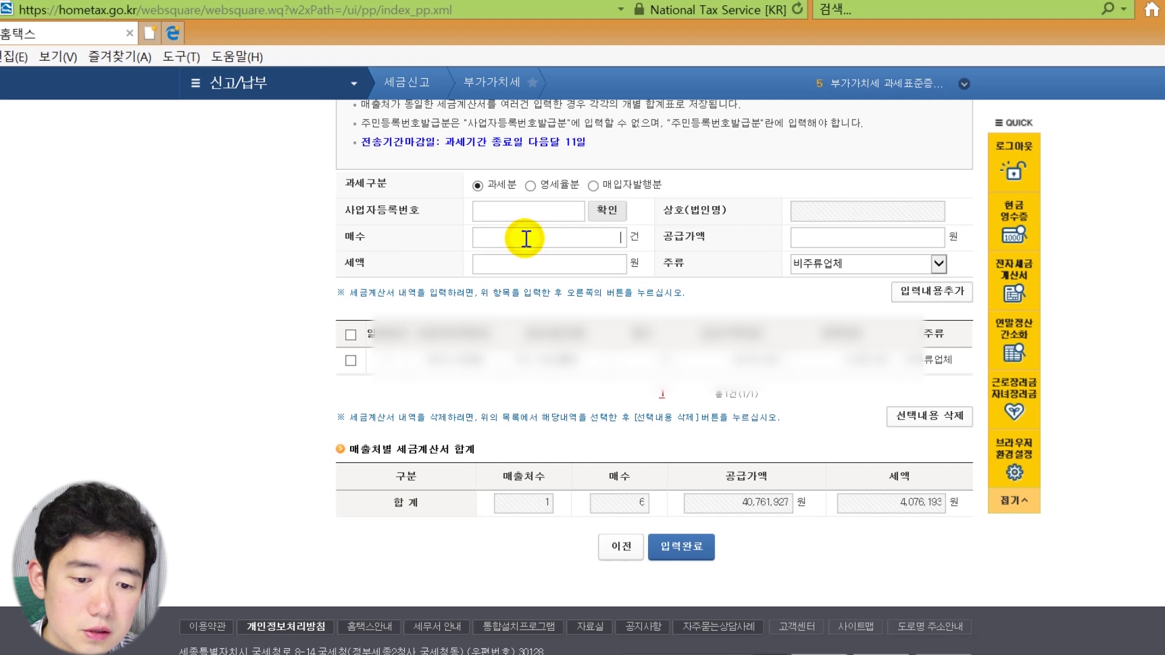
click(875, 246)
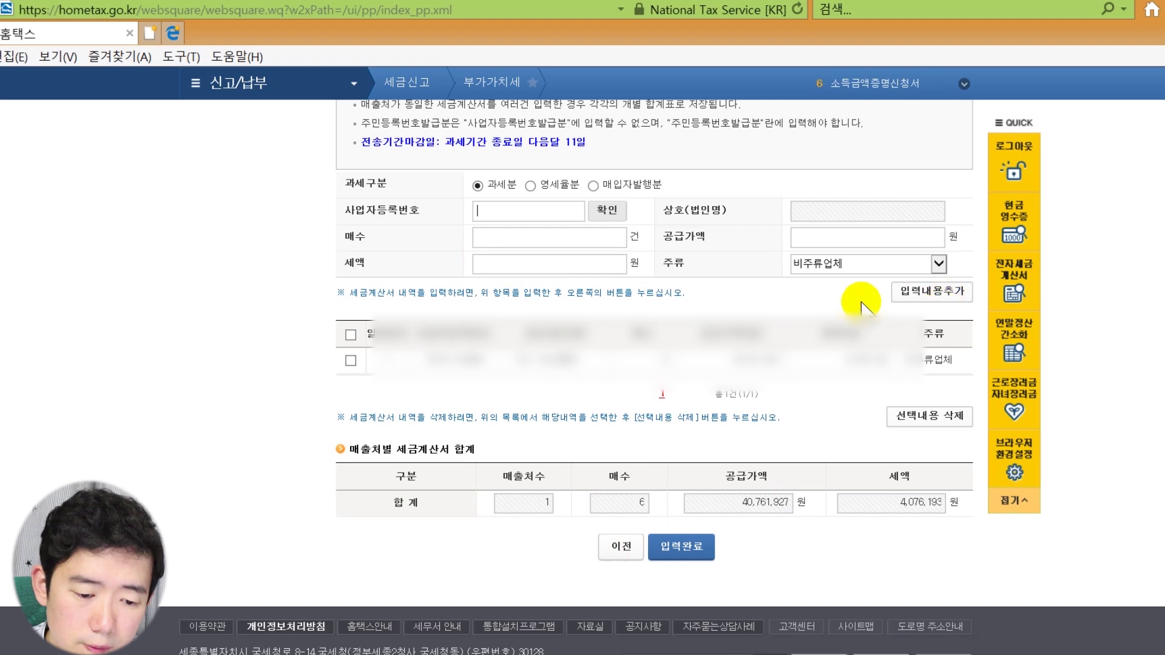
click(683, 547)
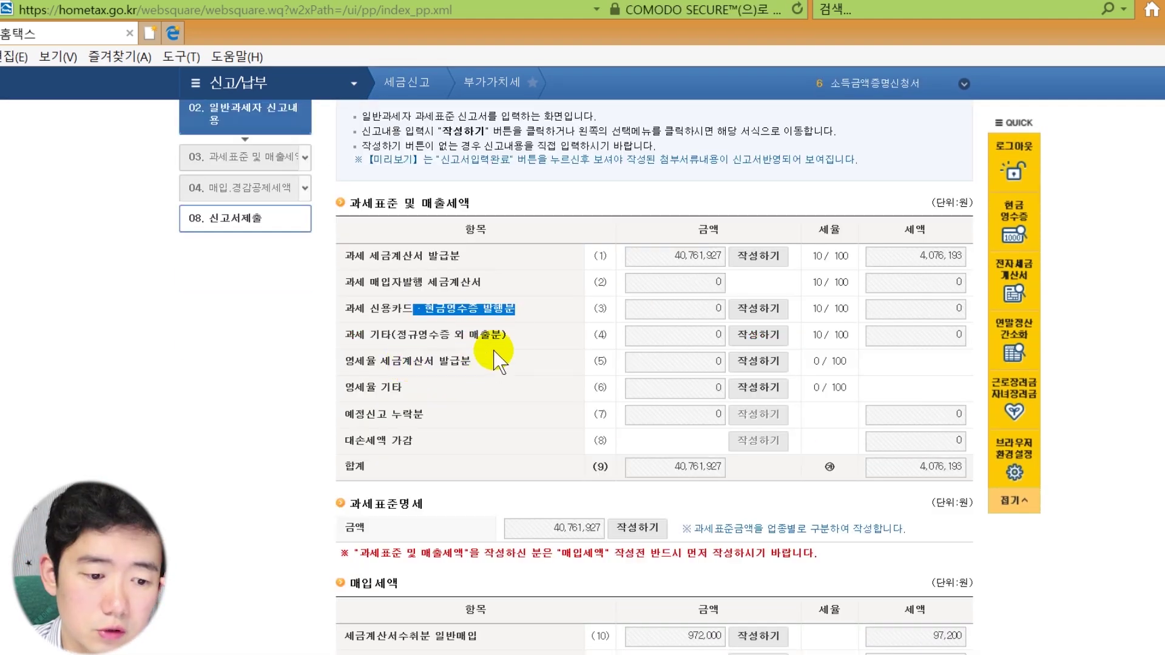
Load the electronic tax invoices into the purchase tax invoice summary (매입처별세금계산서합계표) for item (10) and complete the entry
scroll(494, 443, down, 4)
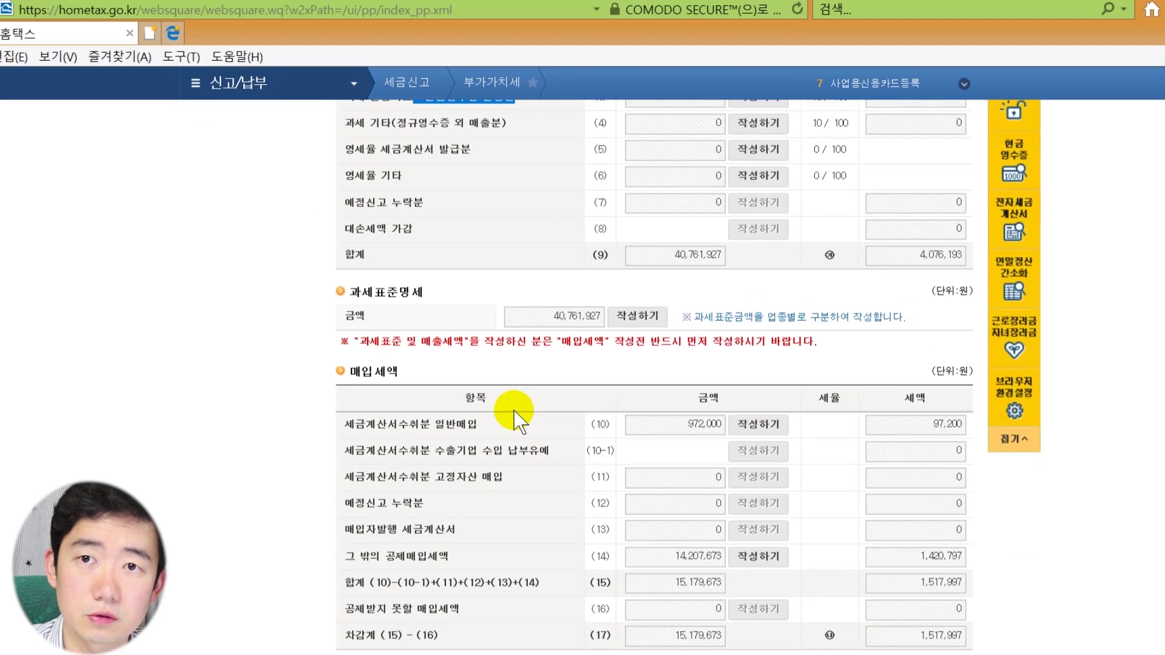
scroll(755, 292, up, 3)
scroll(577, 307, down, 3)
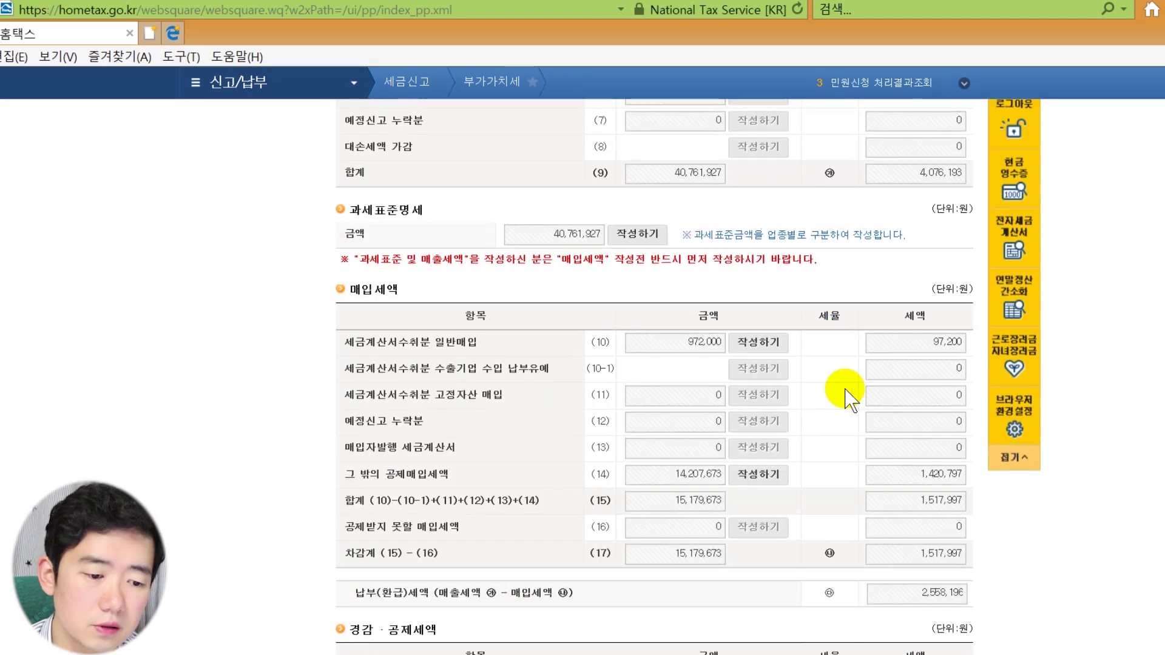
click(766, 339)
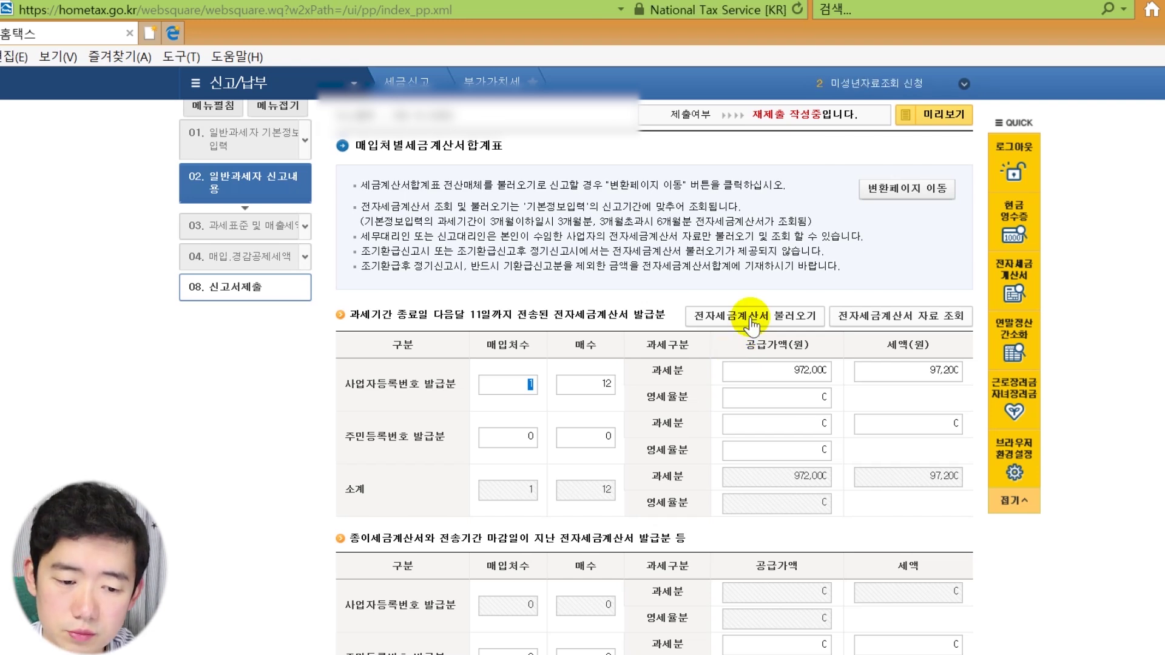
click(752, 327)
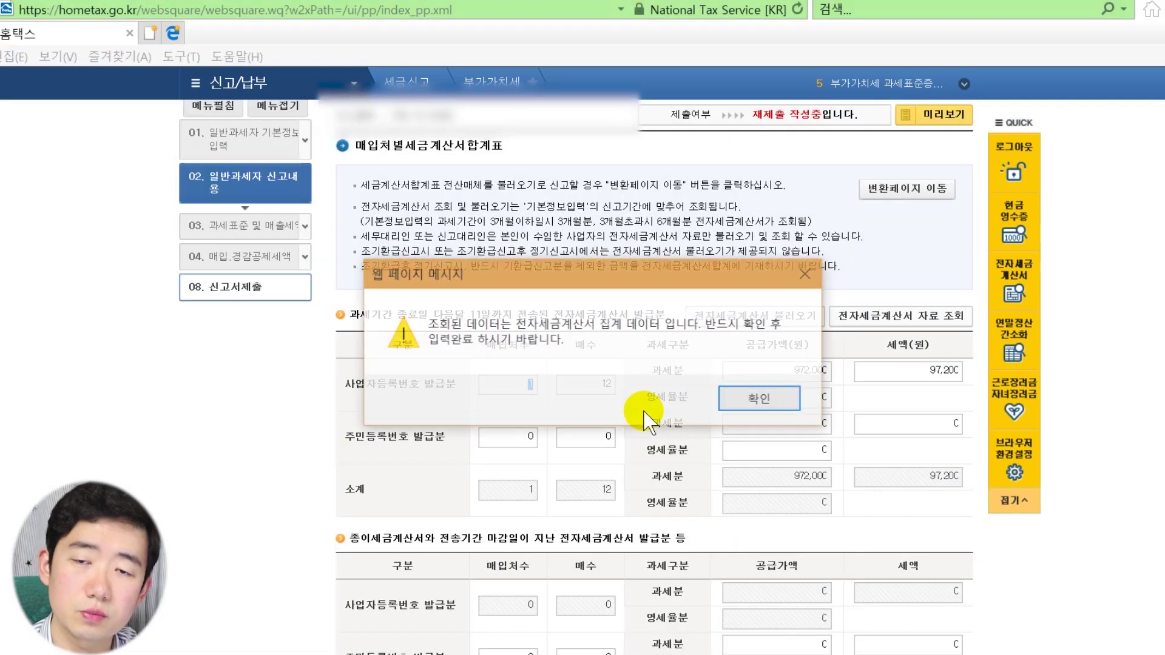
click(763, 397)
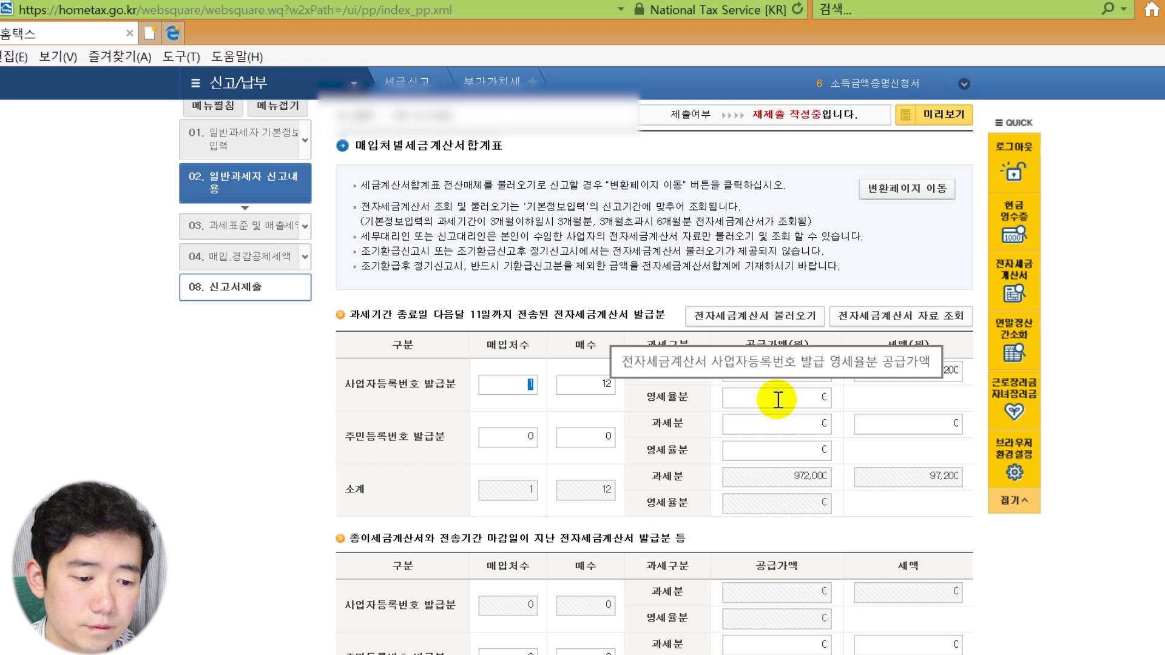
scroll(502, 428, down, 4)
scroll(498, 425, down, 5)
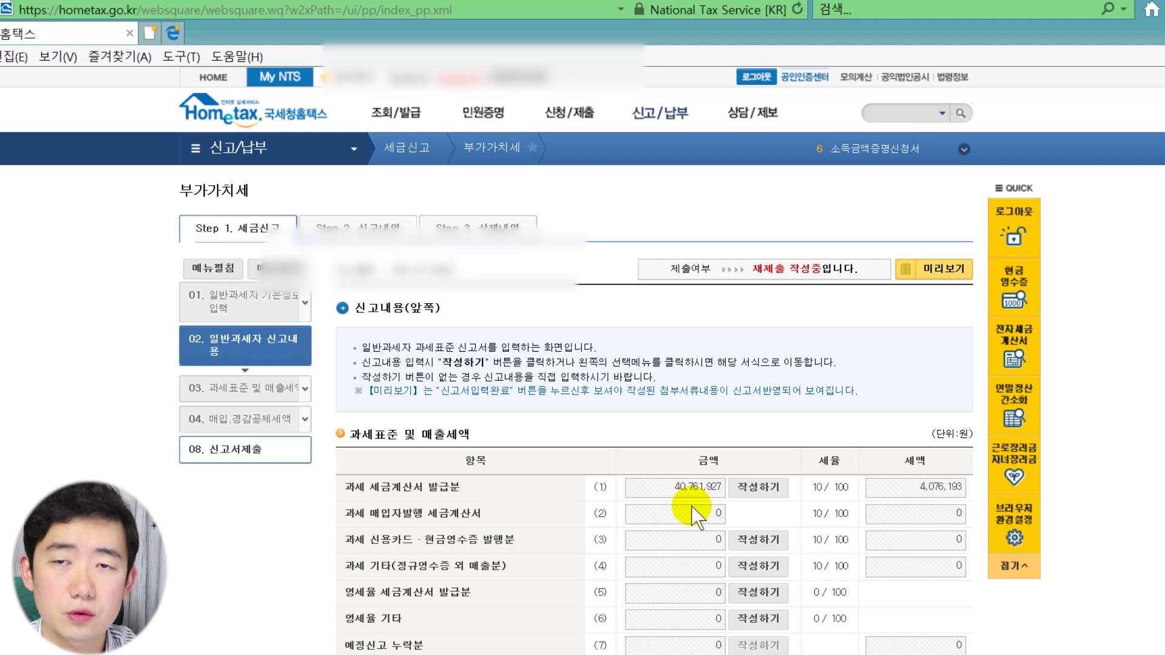
Open the other deductible input tax details (그 밖의 공제매입세액) and its general-purchase card receipt statement (신용카드매출전표등 수령명세서)
scroll(692, 515, down, 8)
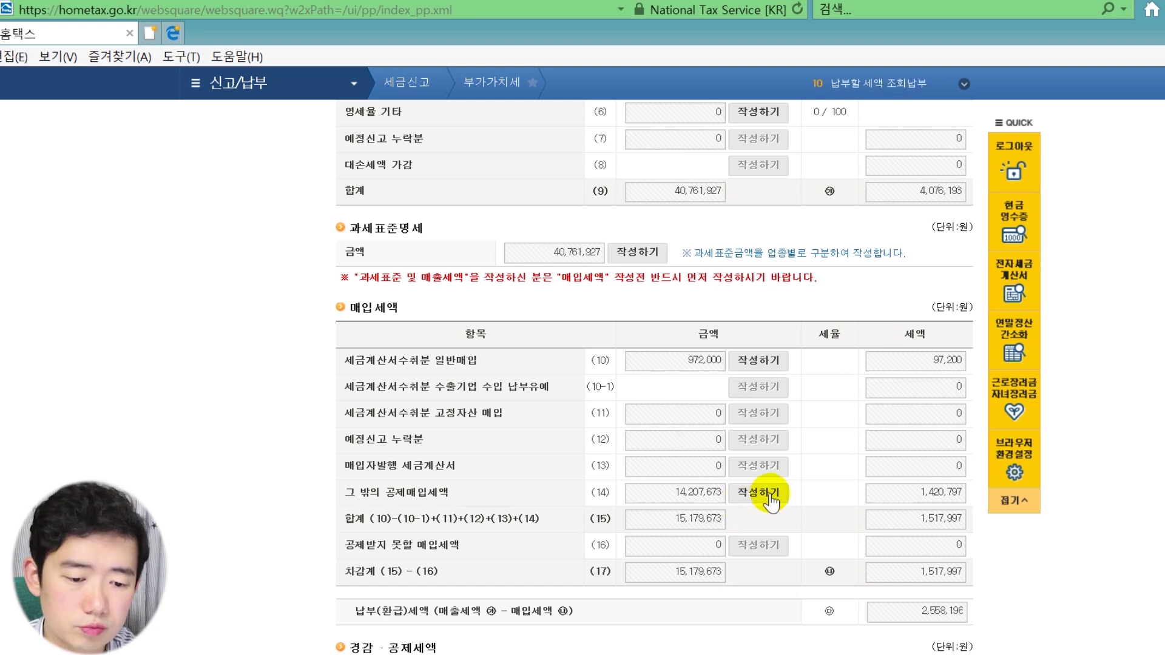
drag(339, 491, 481, 494)
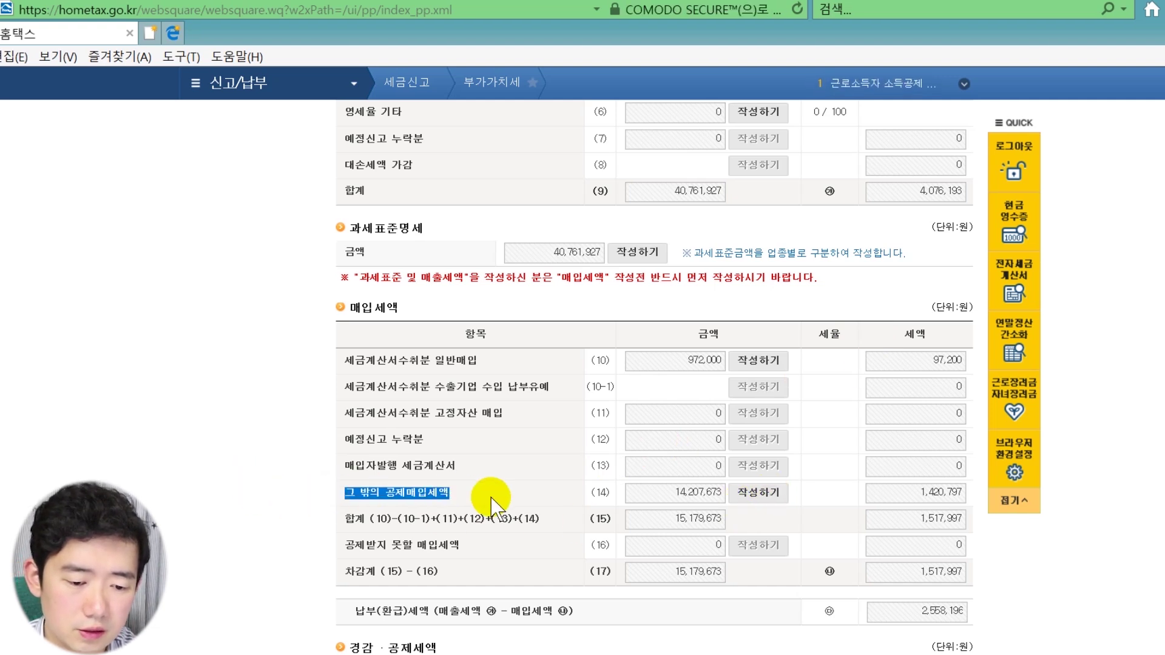
click(772, 498)
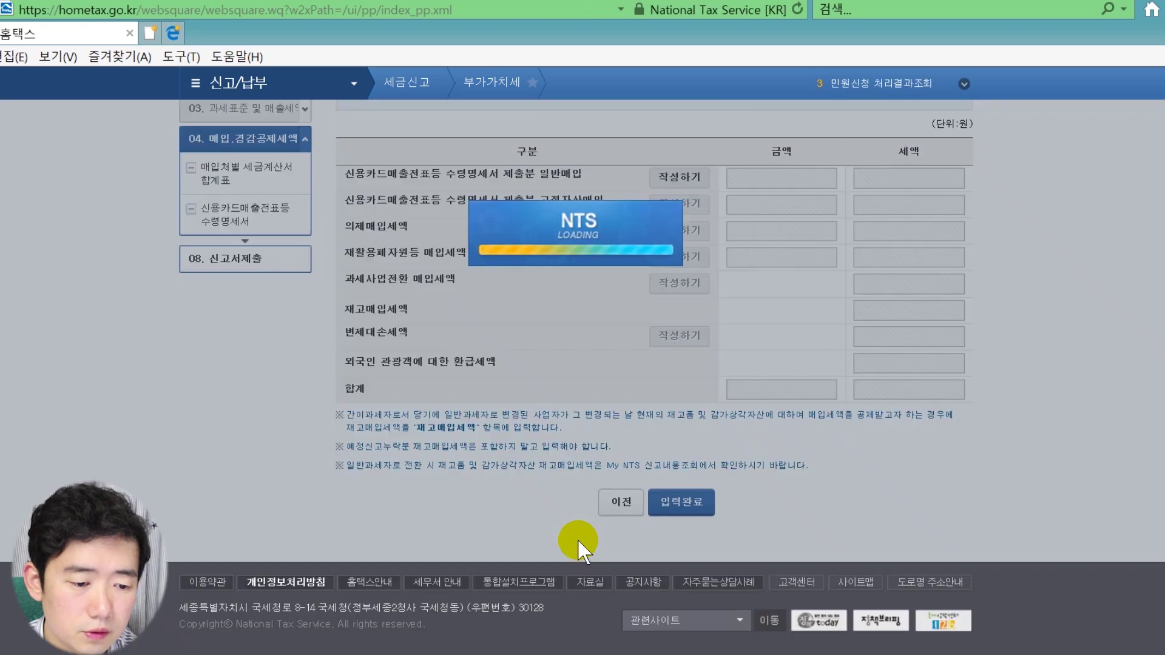
scroll(571, 358, up, 3)
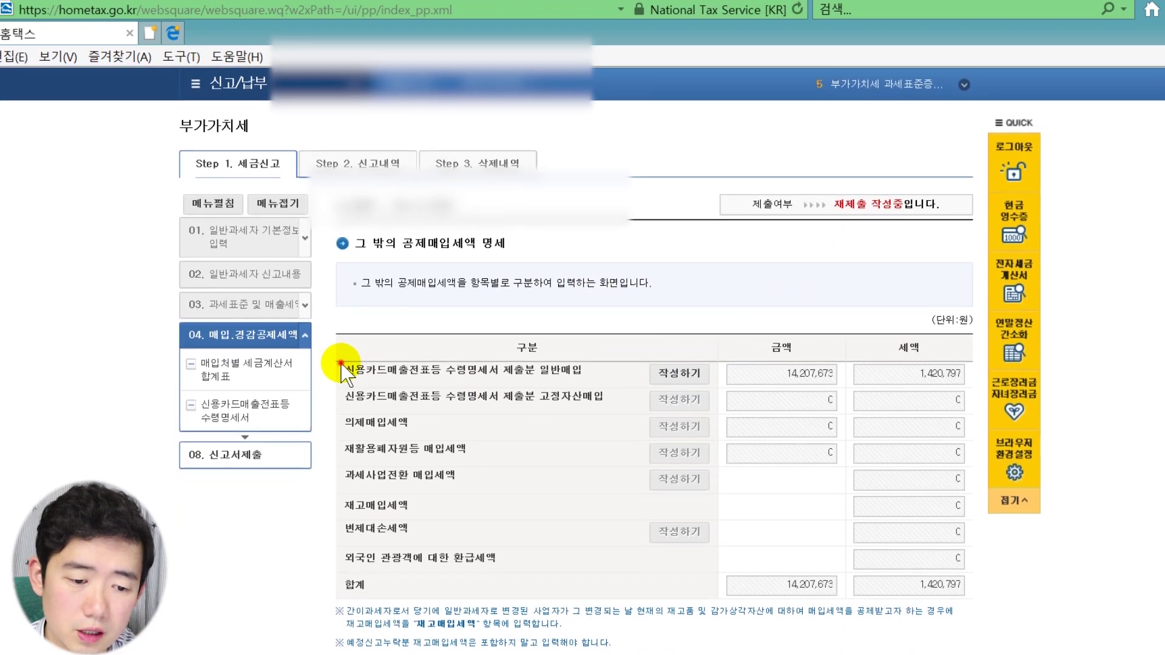
drag(334, 373, 551, 388)
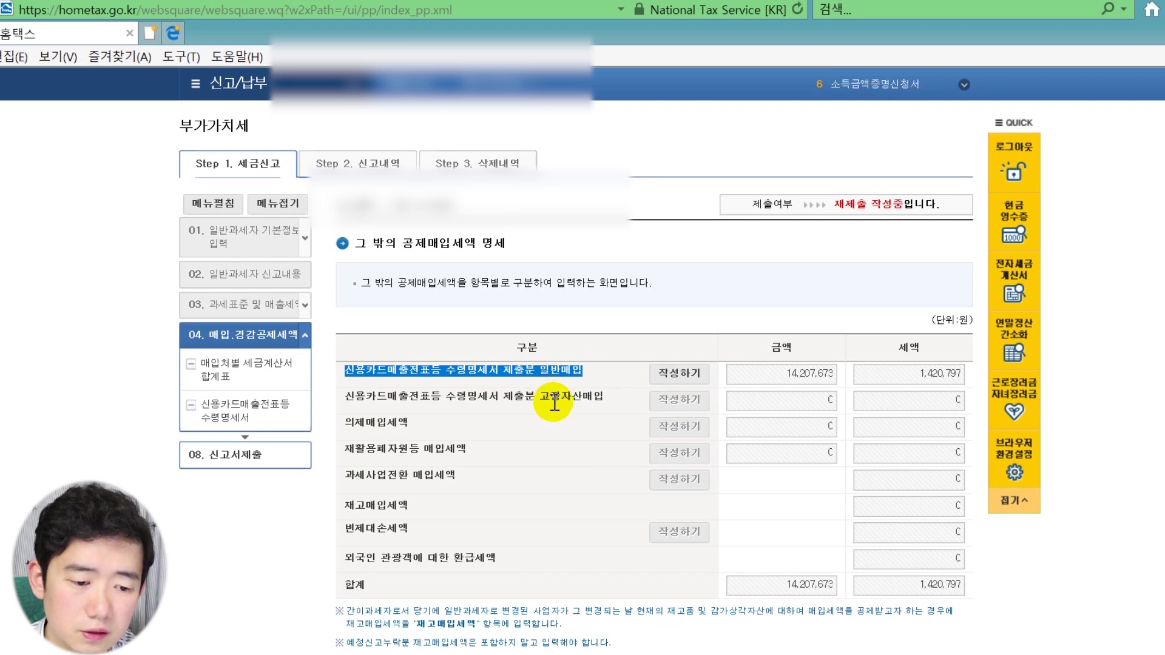
scroll(572, 412, up, 1)
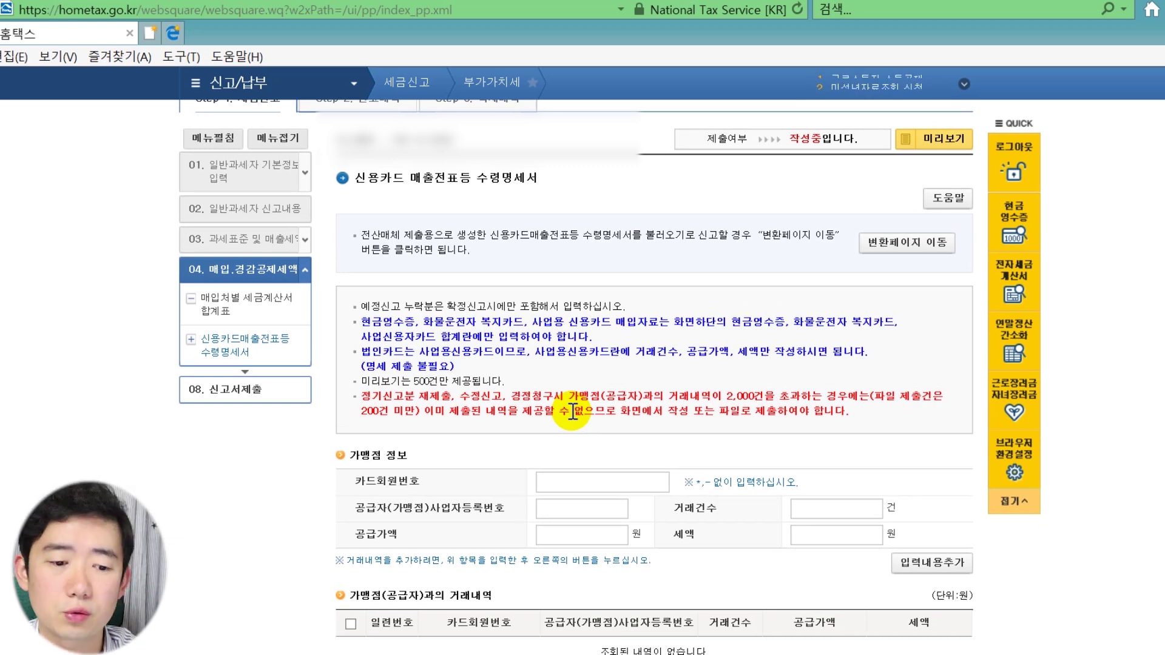
Examine the merchant information fields for supplier registration number, transaction count, supply value and tax amount on the card receipt statement
scroll(591, 458, down, 1)
scroll(594, 462, down, 1)
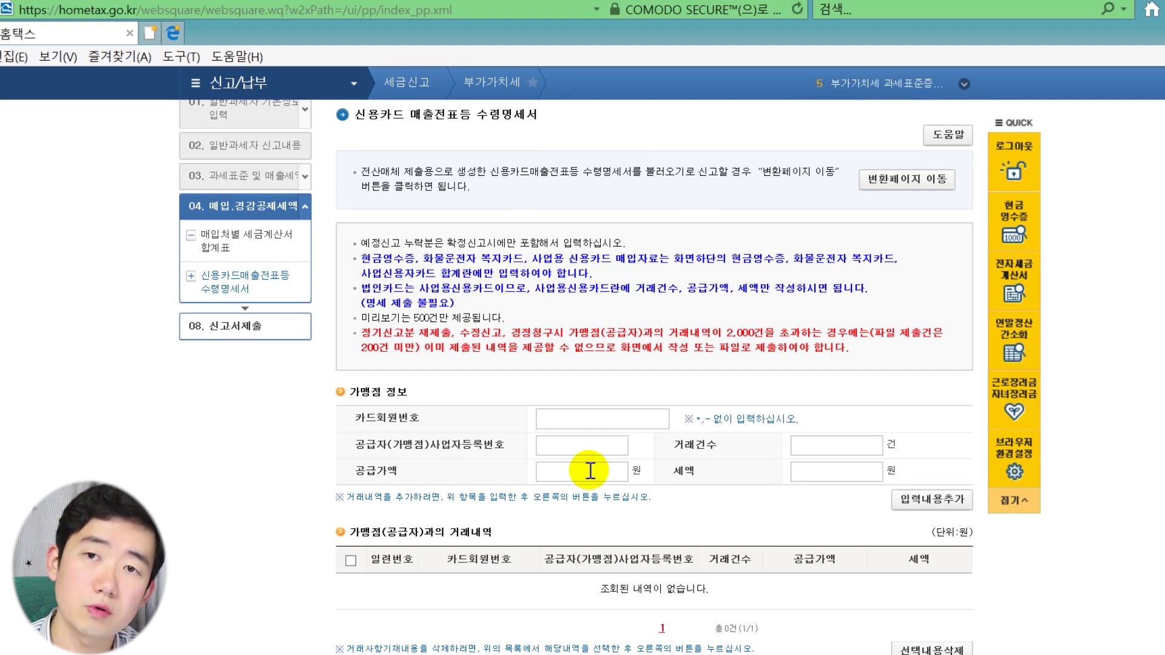
click(600, 449)
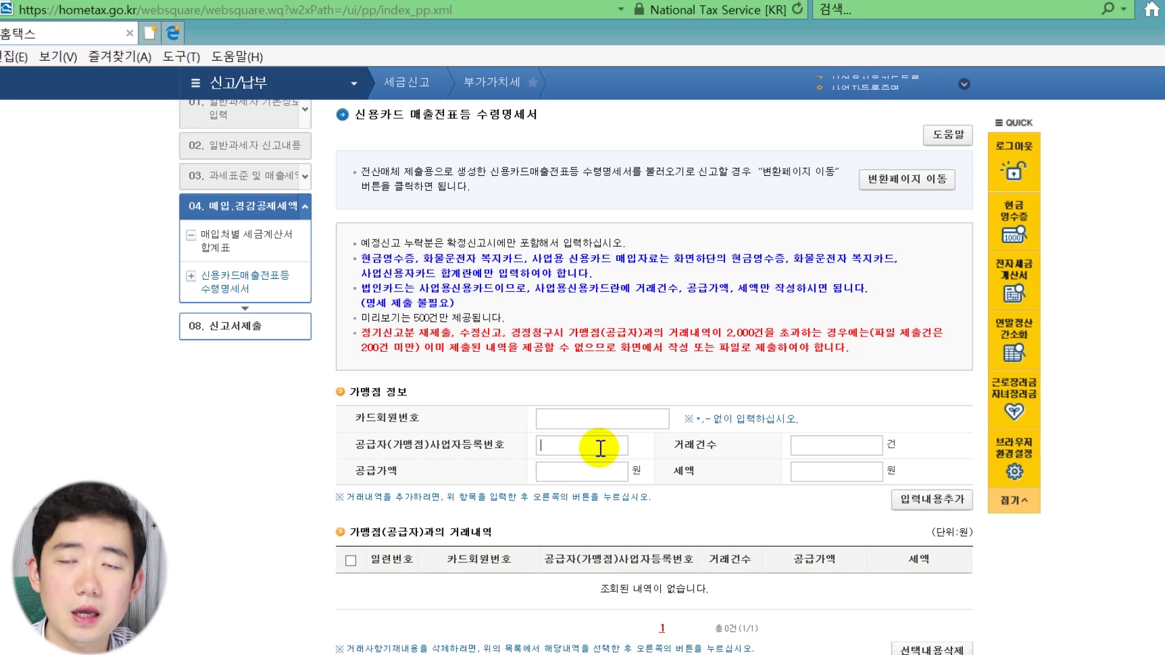
click(863, 439)
click(615, 468)
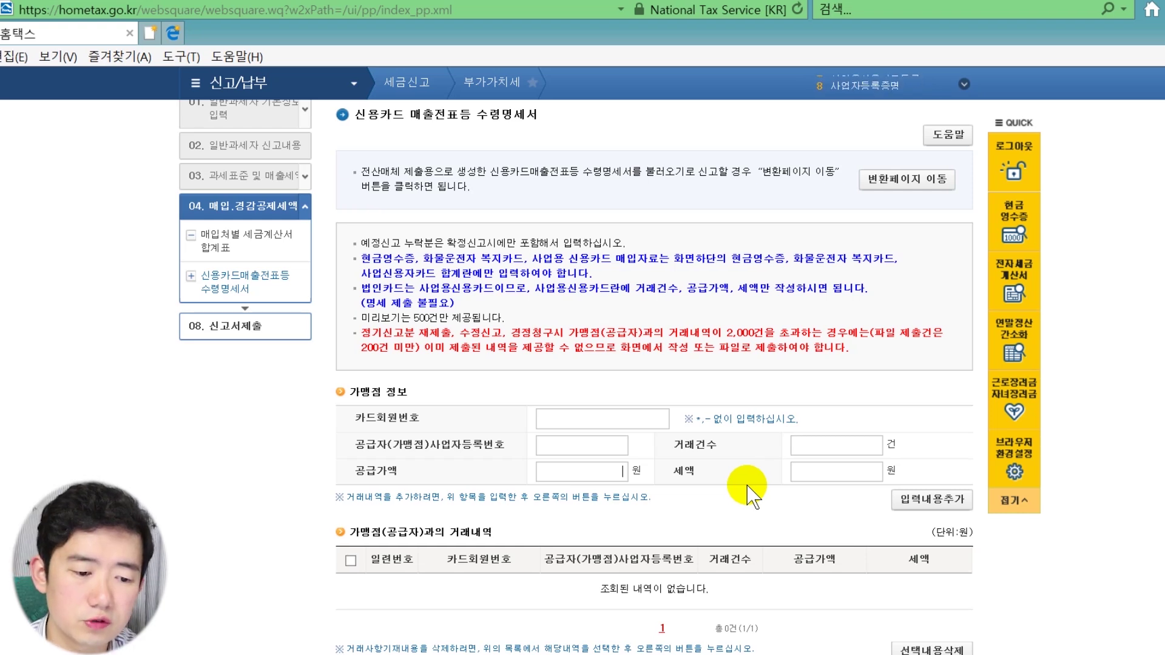
Look up the cumulative 2018 purchase history of the cargo driver welfare card (화물운전자복지카드) for the business and view the monthly amounts
scroll(671, 467, down, 10)
click(546, 242)
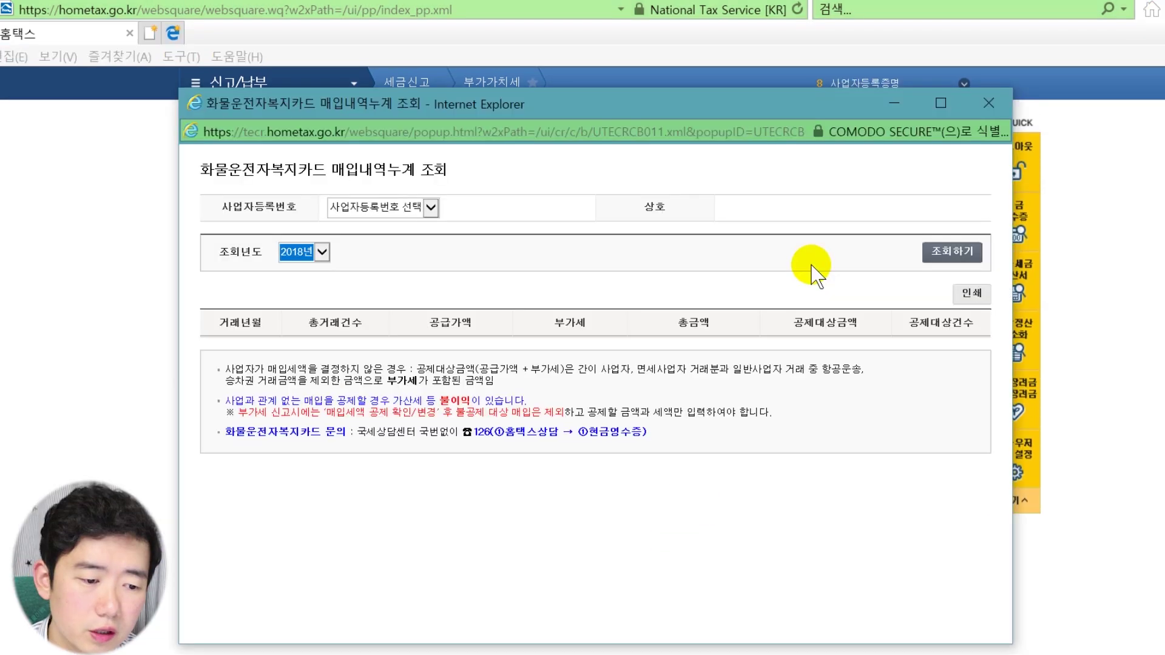
click(952, 251)
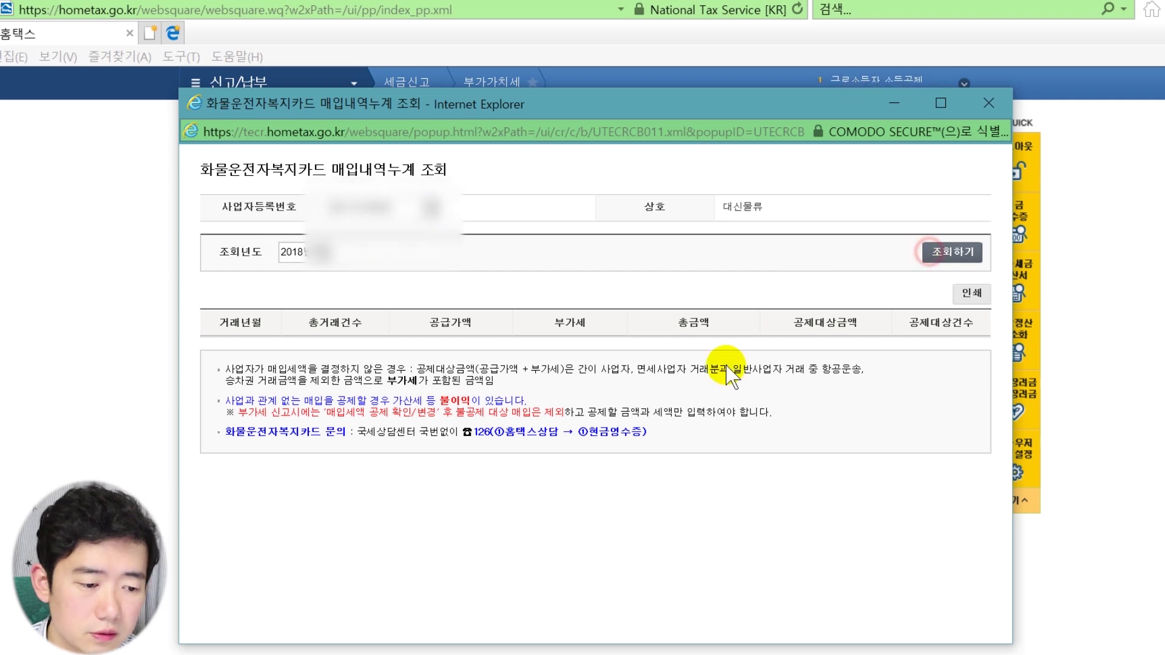
scroll(806, 442, down, 5)
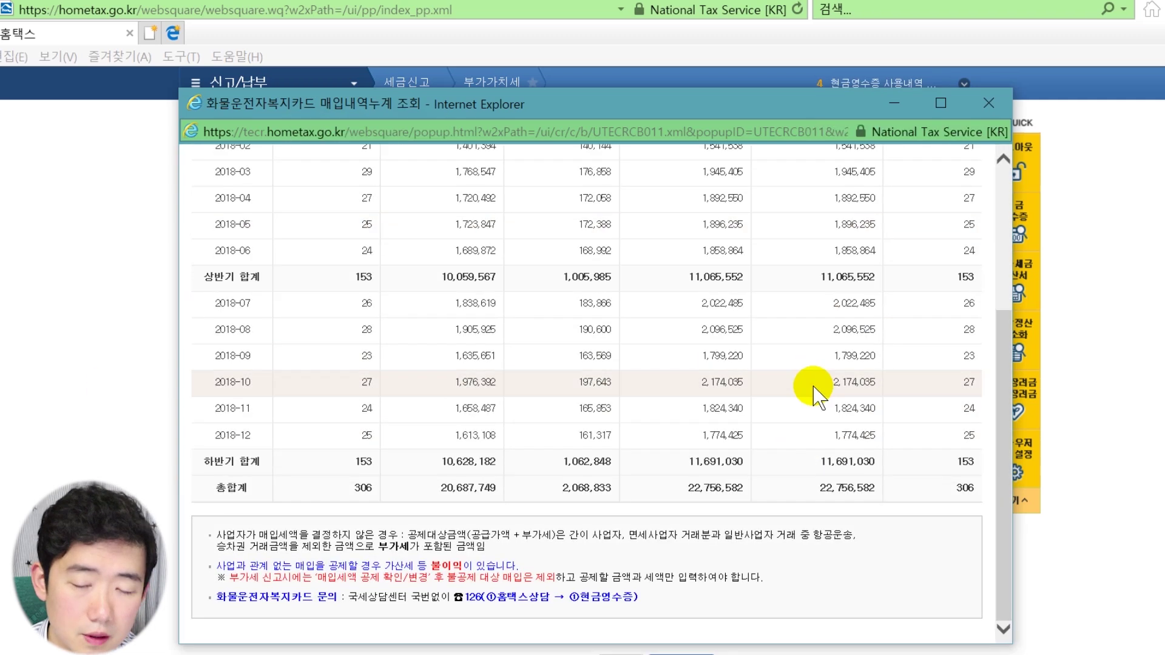
Examine the deductible amounts (공제대상금액) in the cargo driver welfare card's monthly 2018 purchase history
scroll(564, 509, up, 5)
scroll(564, 509, down, 5)
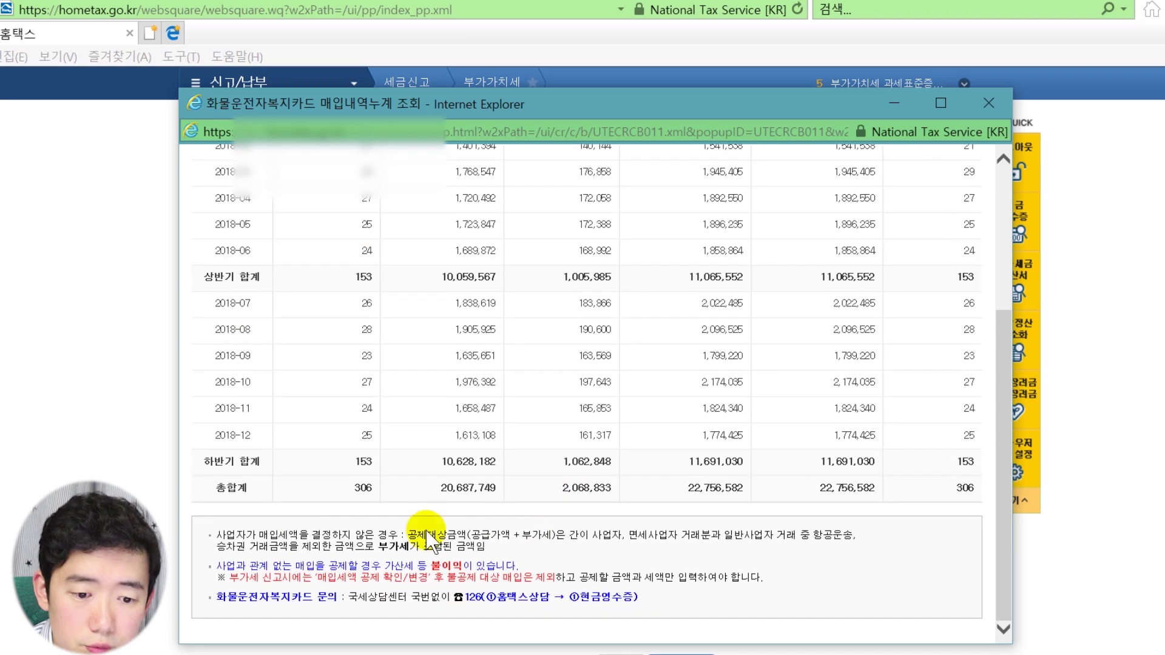
scroll(440, 566, up, 5)
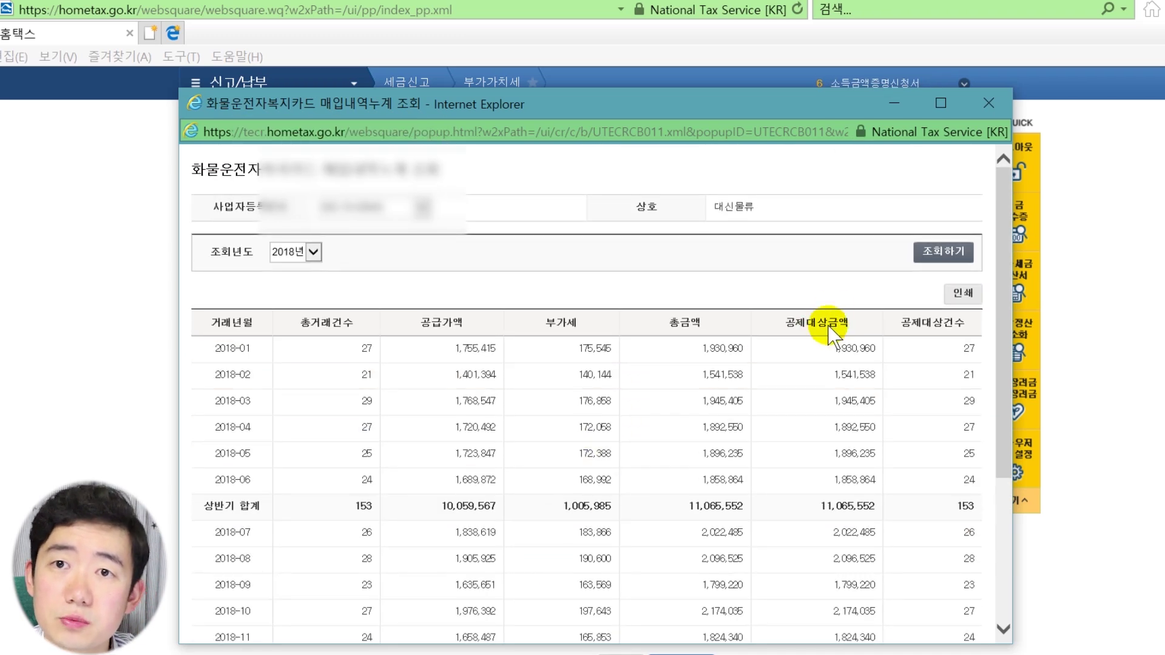
double_click(789, 324)
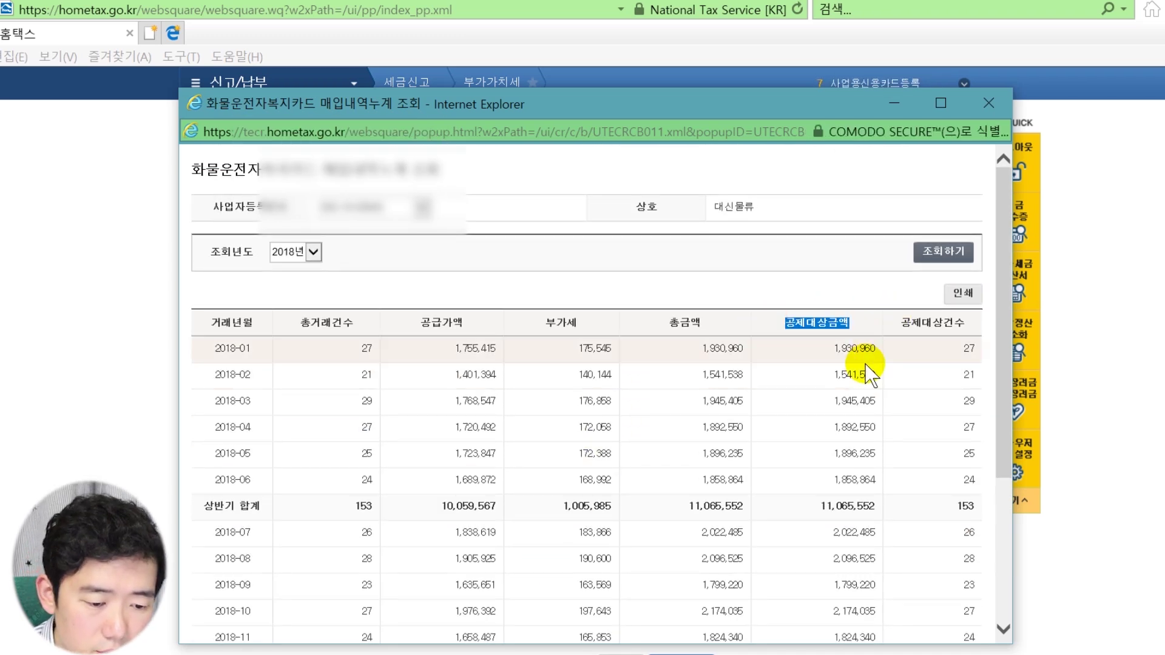
scroll(886, 377, down, 5)
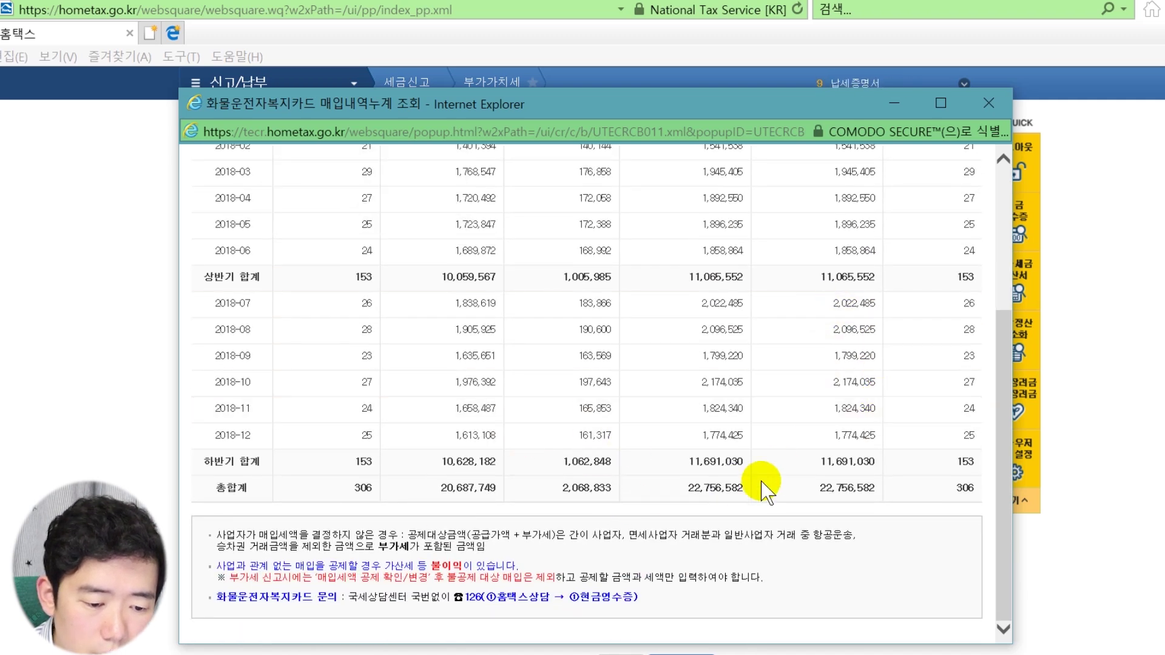
Compare the welfare card's second-half deductible total (하반기 합계) with the supply value and tax amount in its row on the card receipt statement
drag(472, 535, 551, 538)
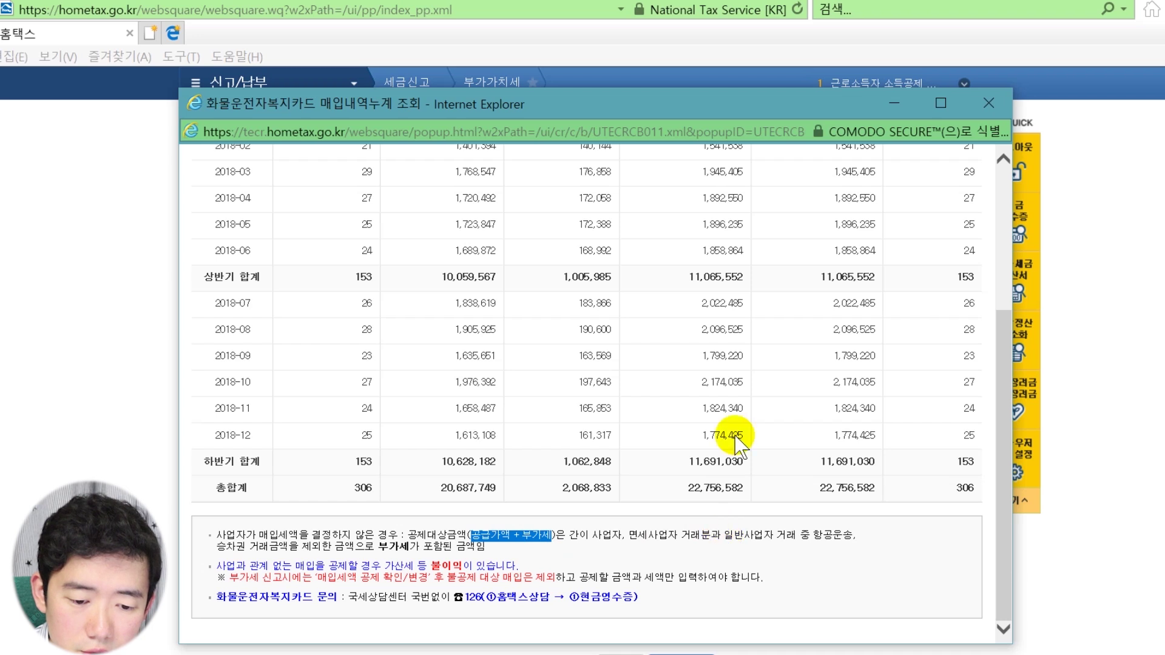
drag(815, 463, 876, 463)
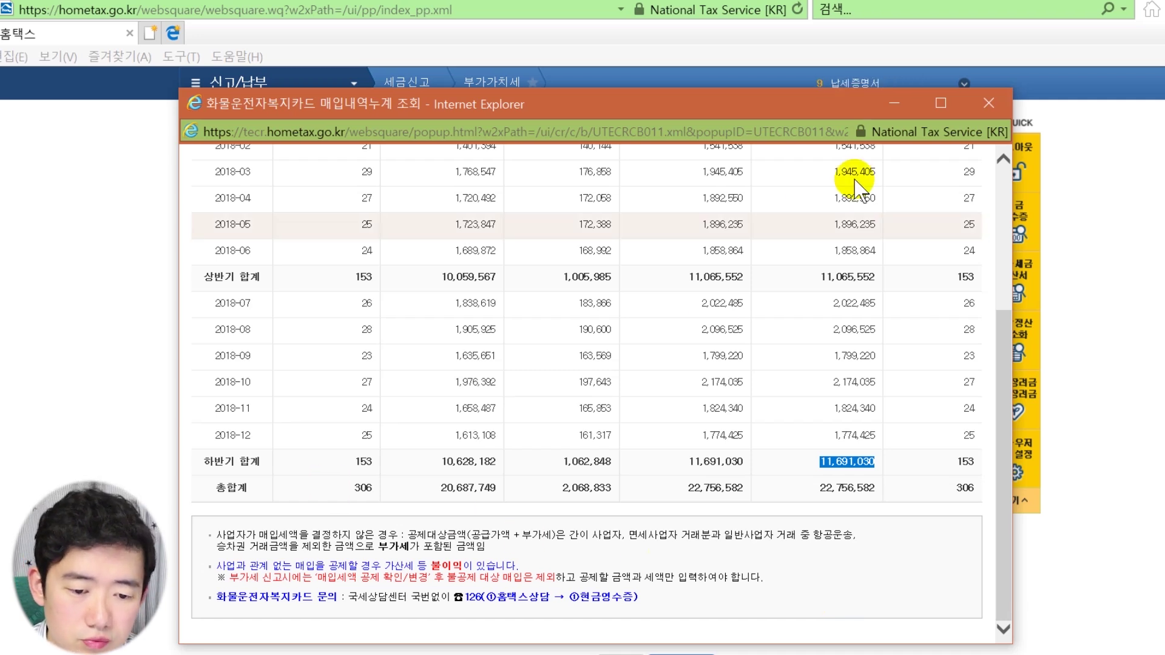
scroll(922, 265, up, 5)
scroll(982, 294, down, 5)
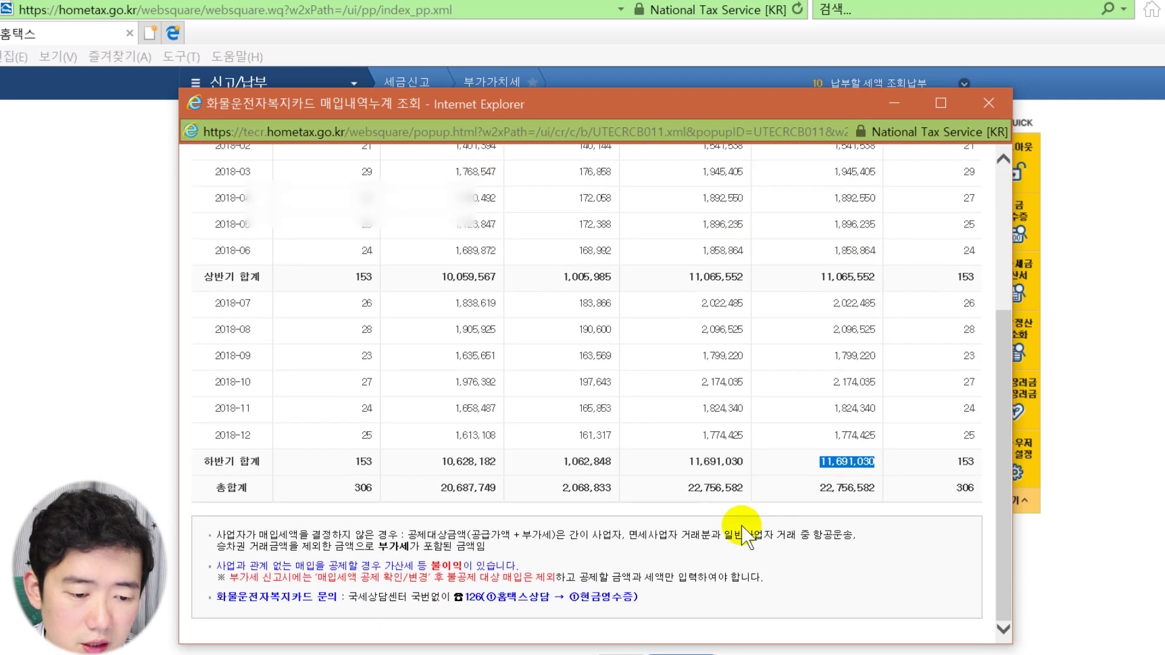
click(846, 461)
click(947, 405)
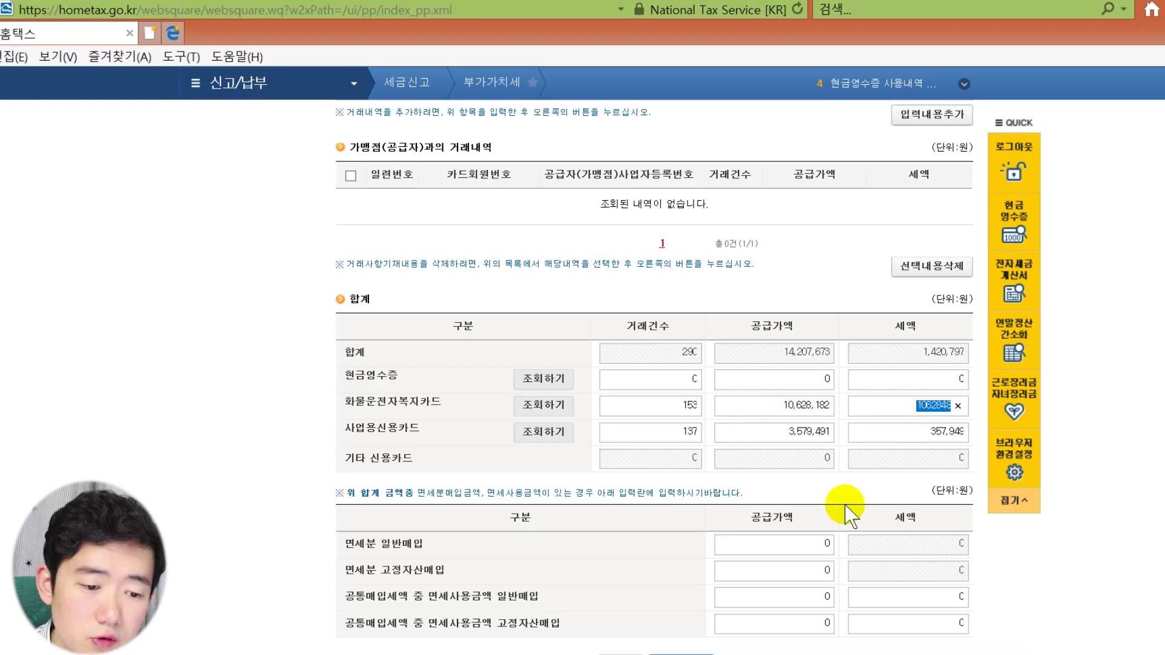
Look up the business credit card's (사업용신용카드) cumulative 2018 purchase history and examine its second-half deductible total
click(556, 432)
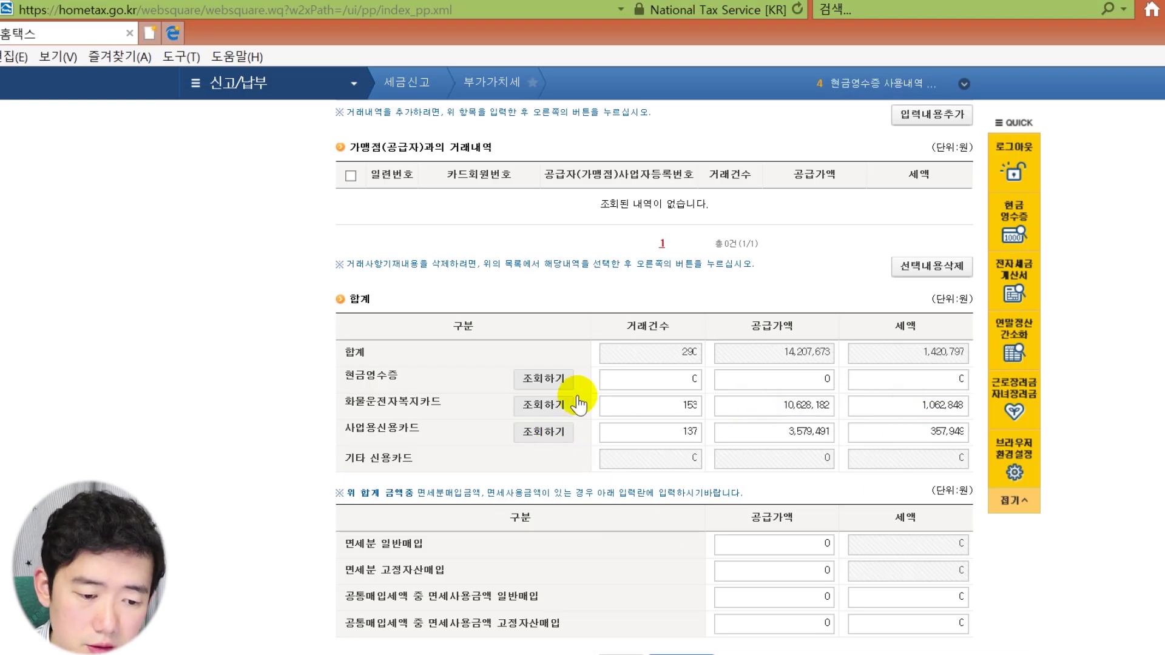
scroll(663, 463, down, 5)
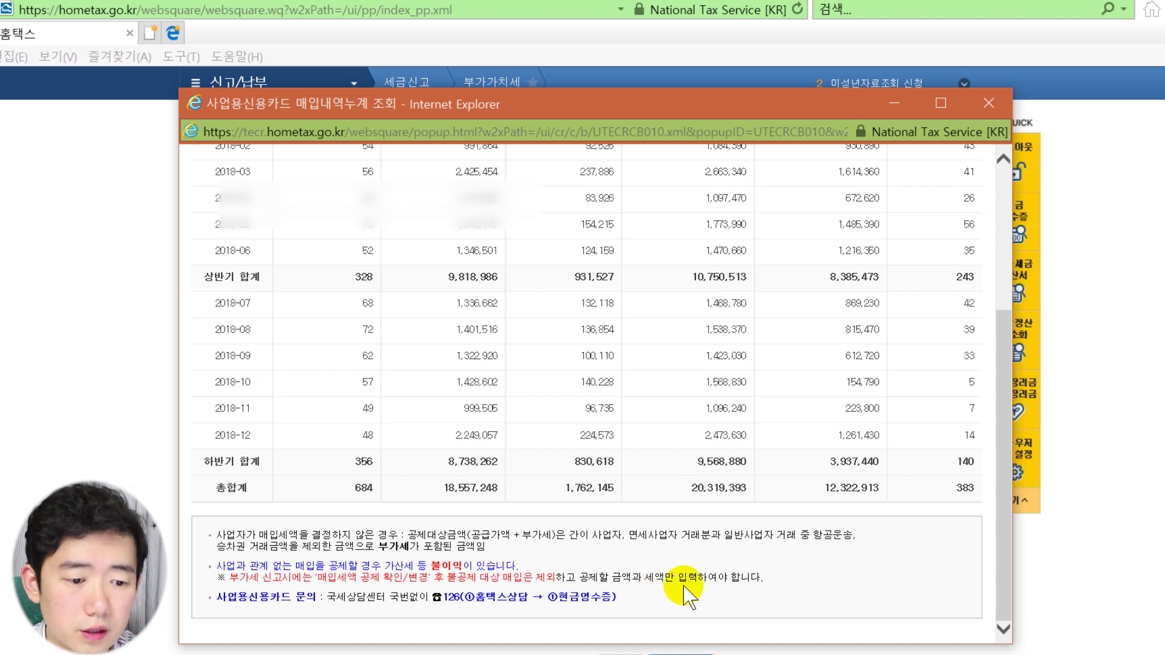
scroll(683, 576, up, 5)
scroll(681, 541, down, 5)
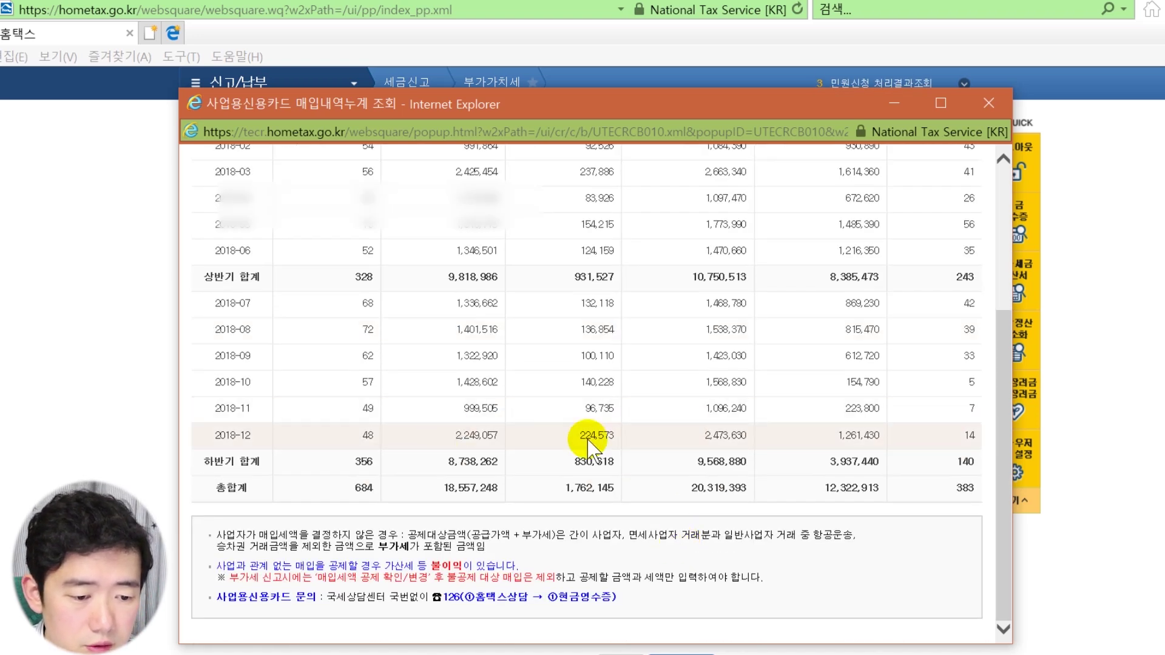
scroll(587, 443, up, 5)
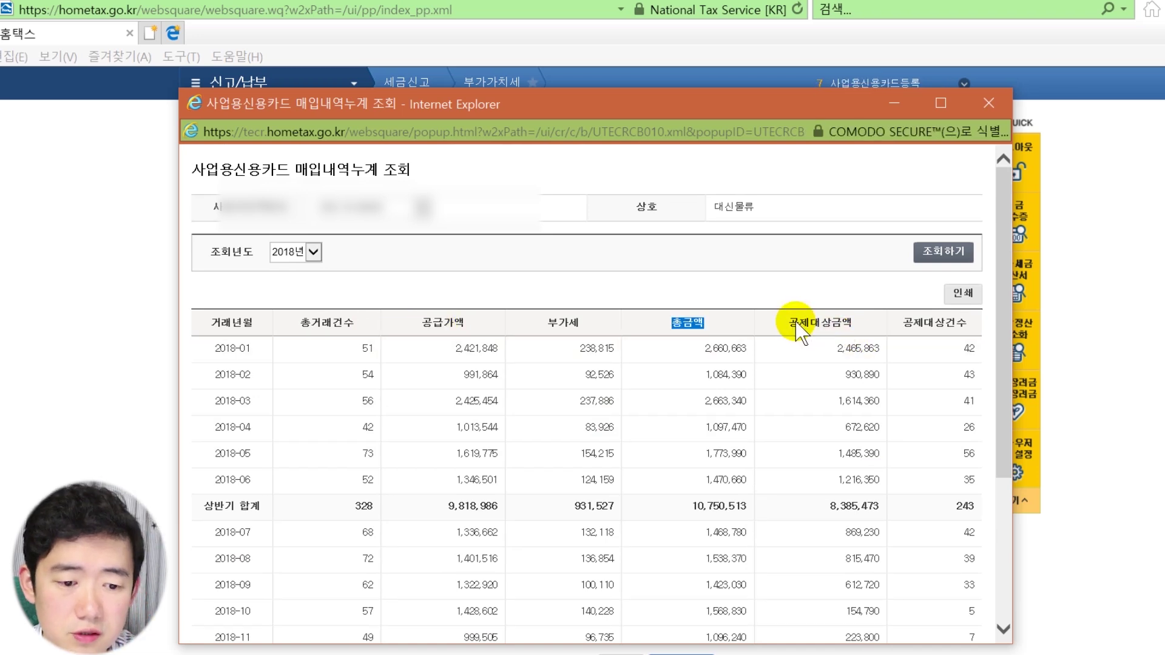
double_click(798, 323)
scroll(843, 425, down, 4)
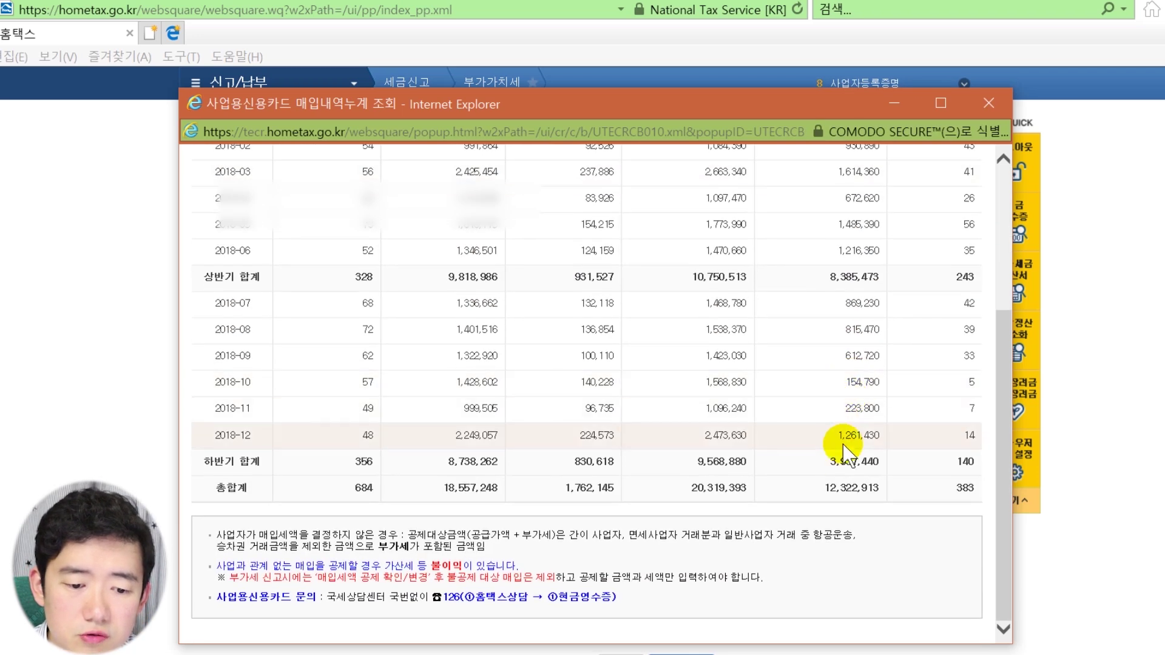
double_click(861, 461)
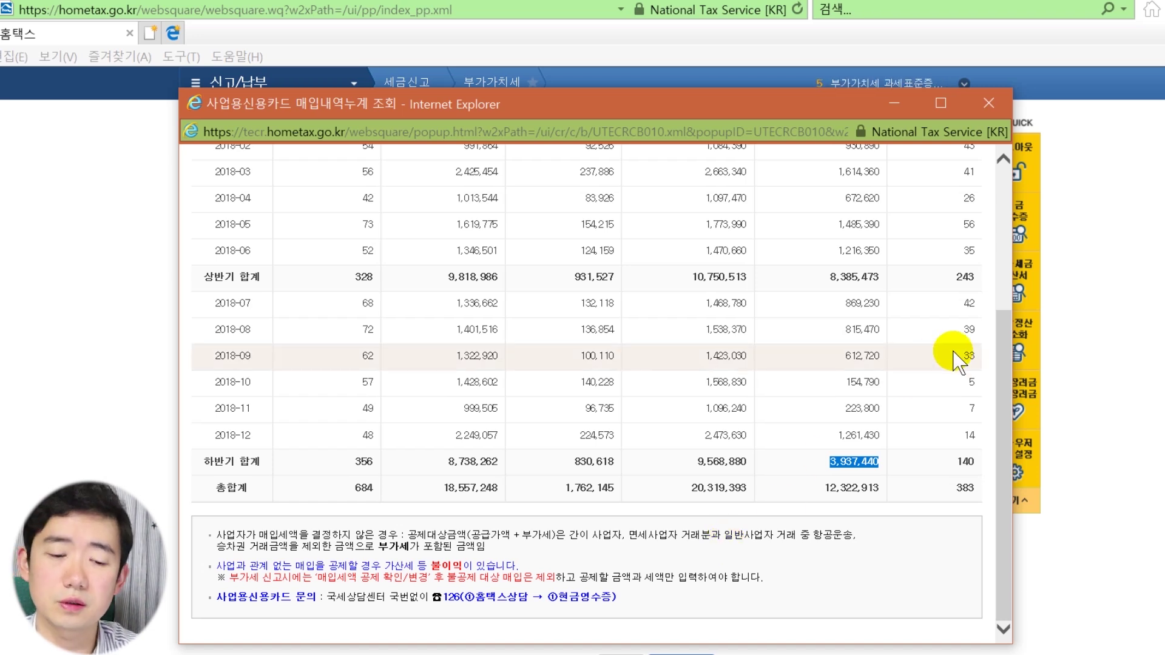
Return to the card receipt statement and check the tax amount and supply value in the business credit card row
key(alt+Tab)
key(alt+Tab)
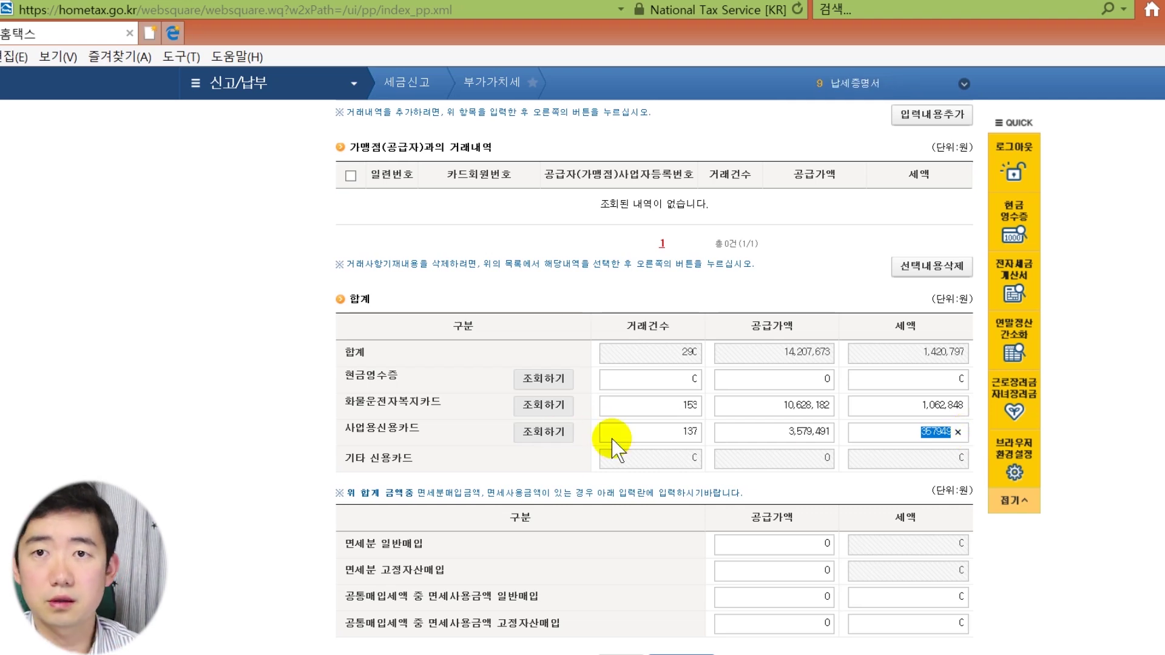
click(814, 440)
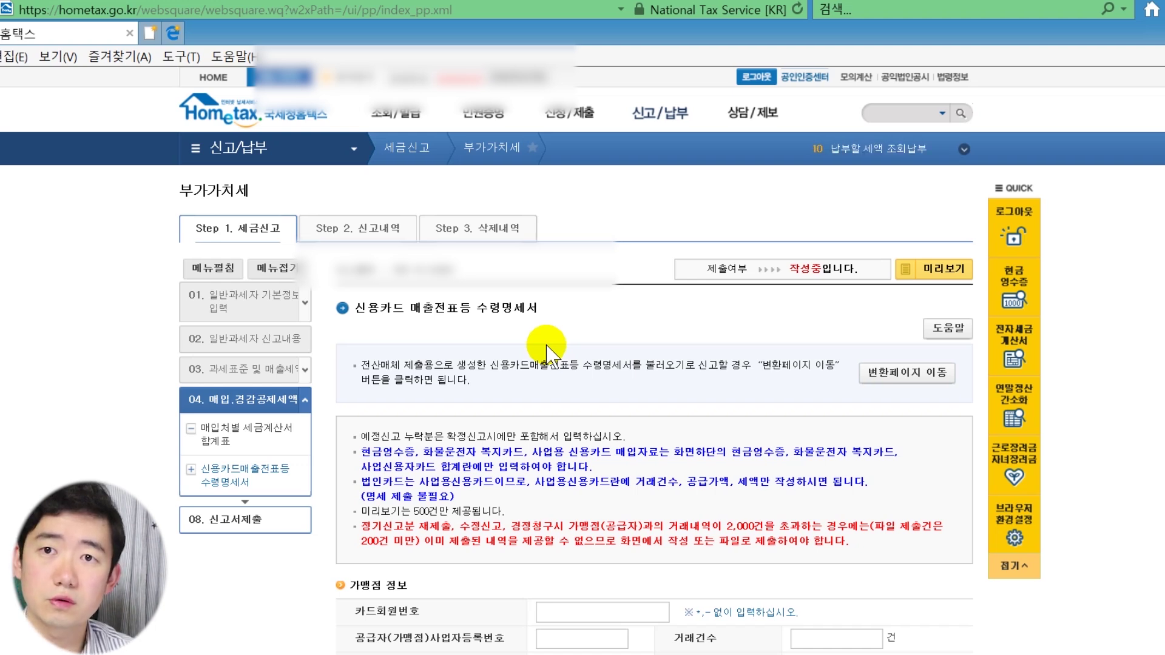
Leave the statement and open the business credit card's input tax deduction check/change page (매입세액 공제 확인/변경), dismissing the notice popup
scroll(837, 448, down, 1)
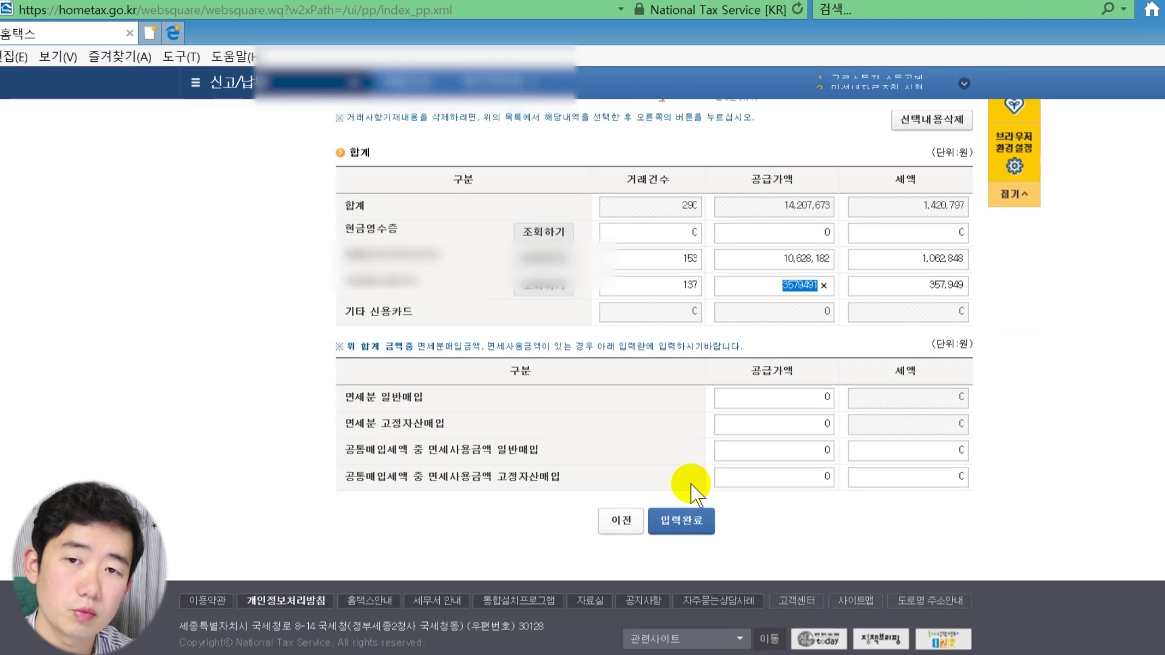
scroll(692, 488, down, 1)
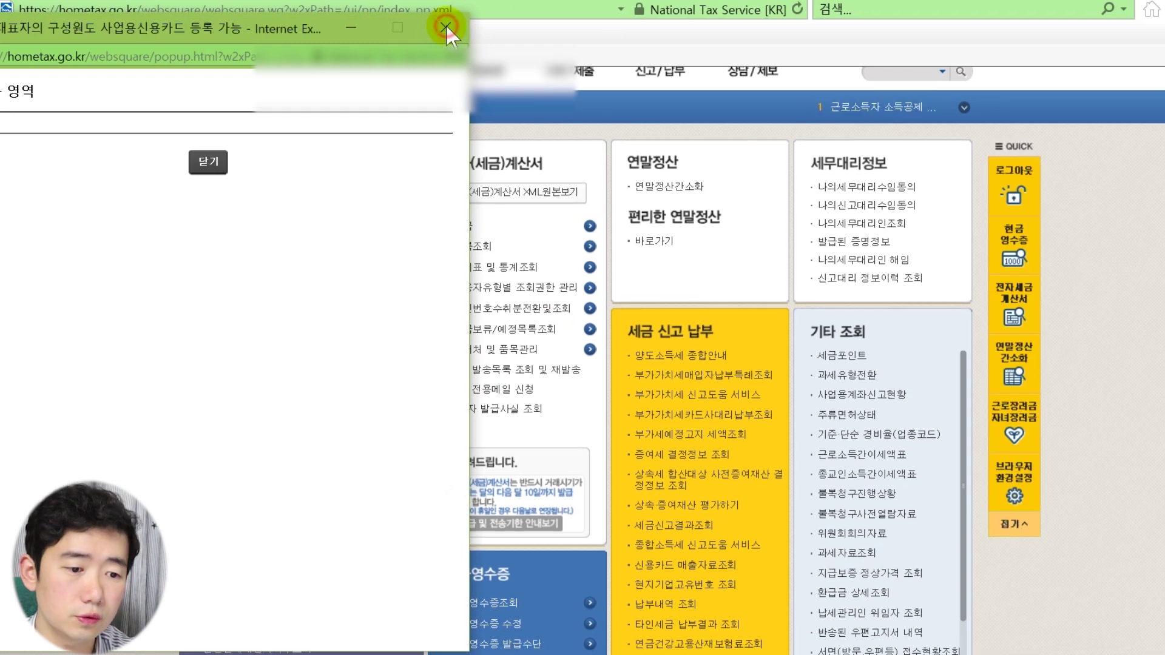
click(446, 27)
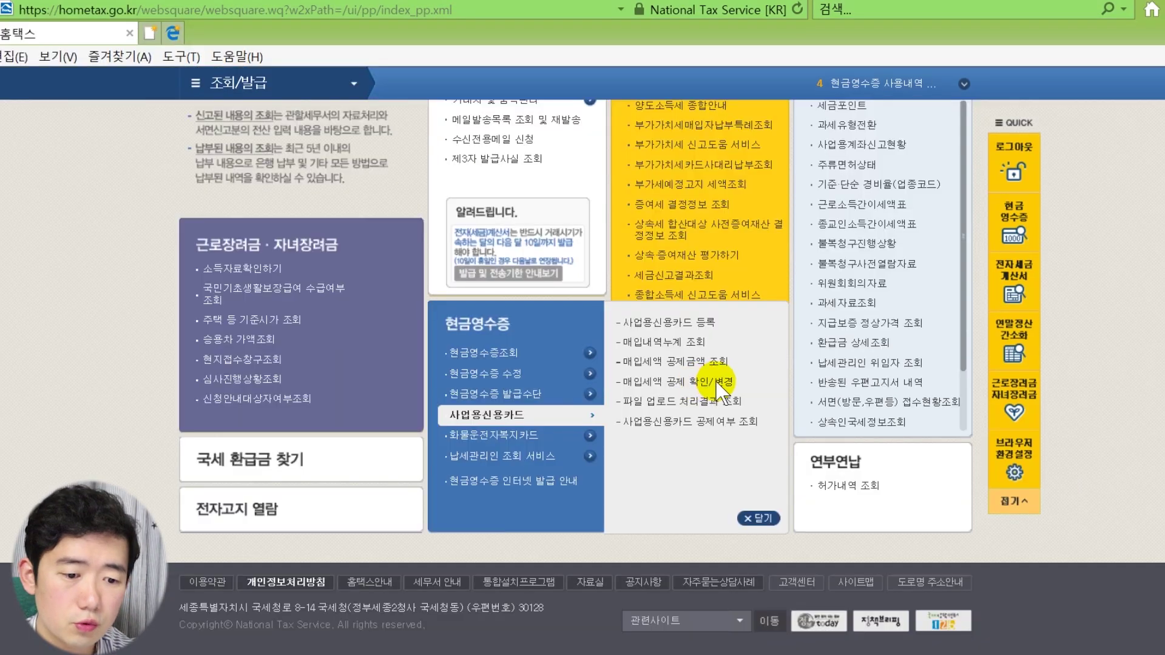
click(705, 389)
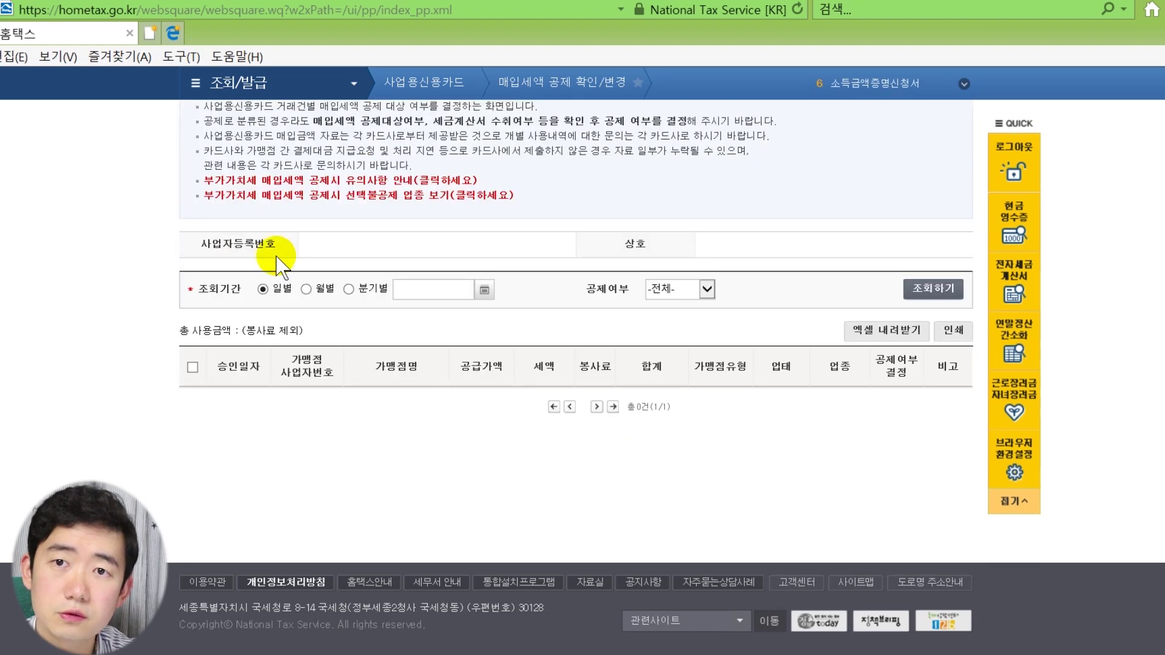
Query the business credit card transactions by quarter (분기별) for the fourth quarter (4분기) of 2018
click(348, 289)
click(436, 289)
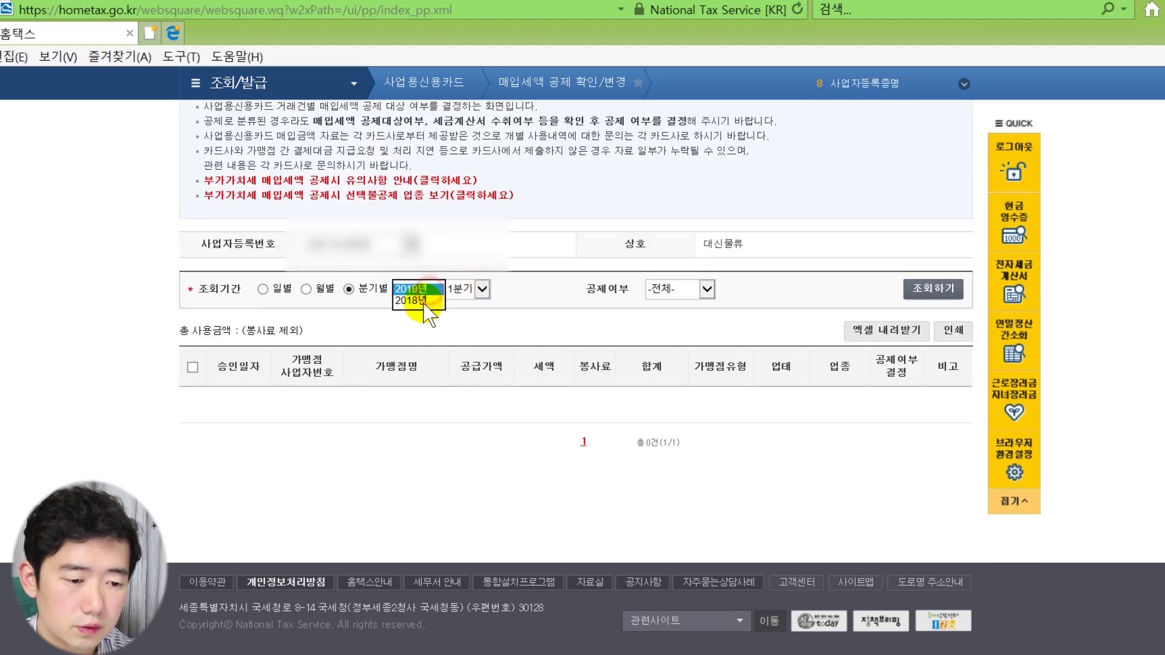
click(418, 302)
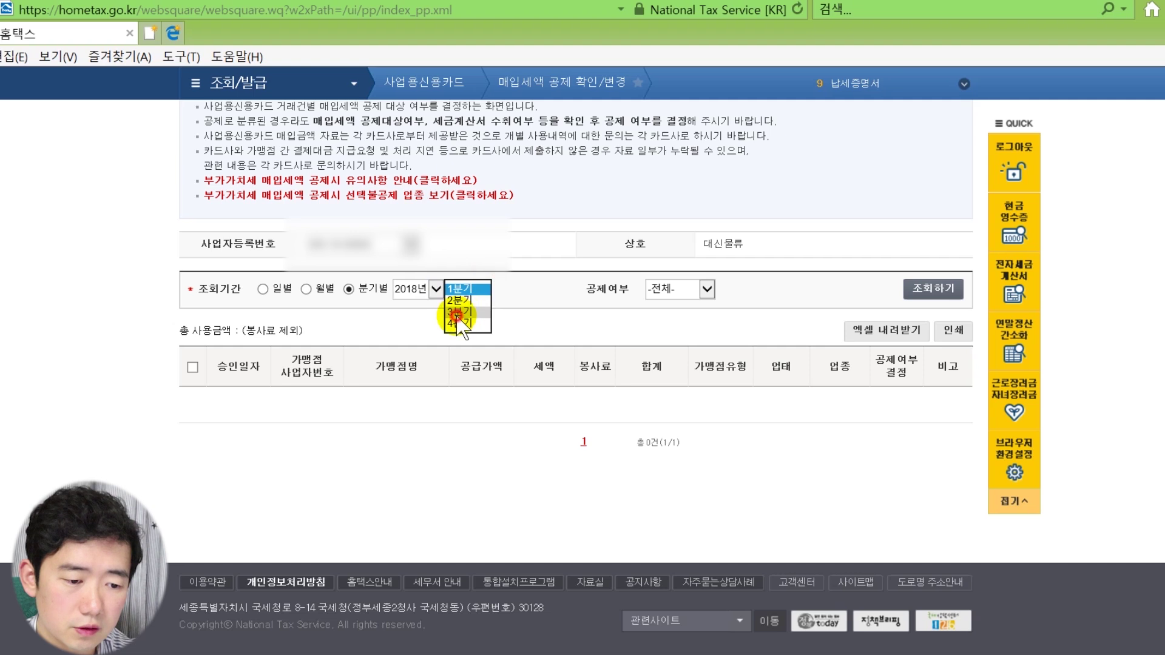
click(459, 322)
click(938, 289)
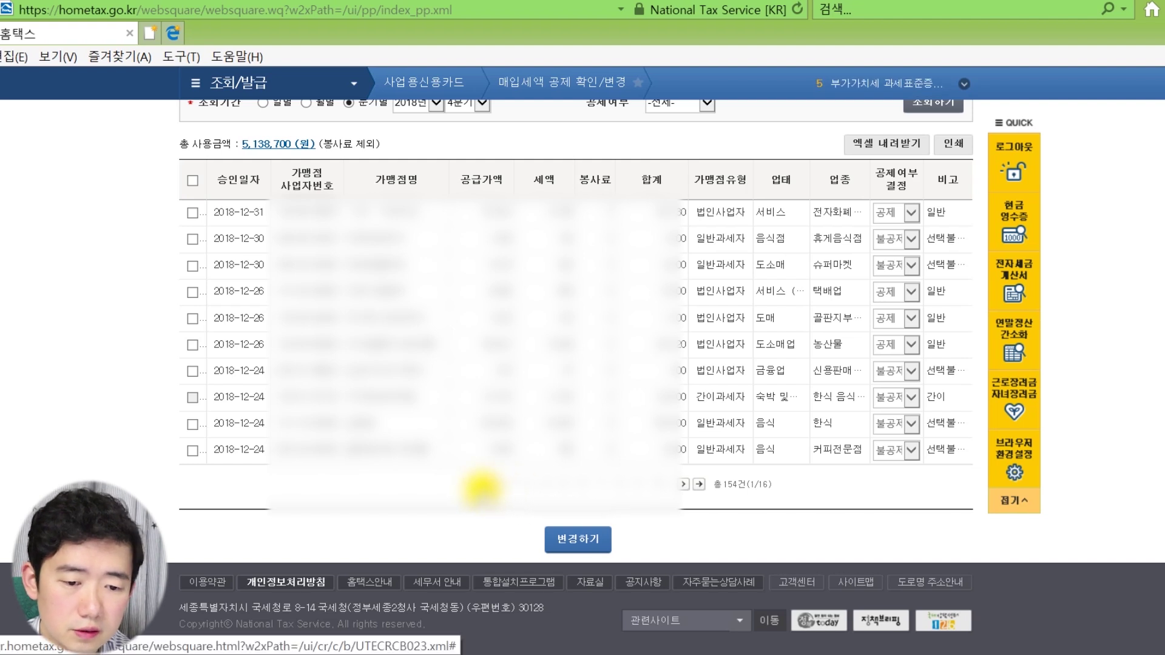
On the second page of results, select the 2018-12-24 S&S AUTO transaction and choose 공제 as its deduction decision
click(516, 483)
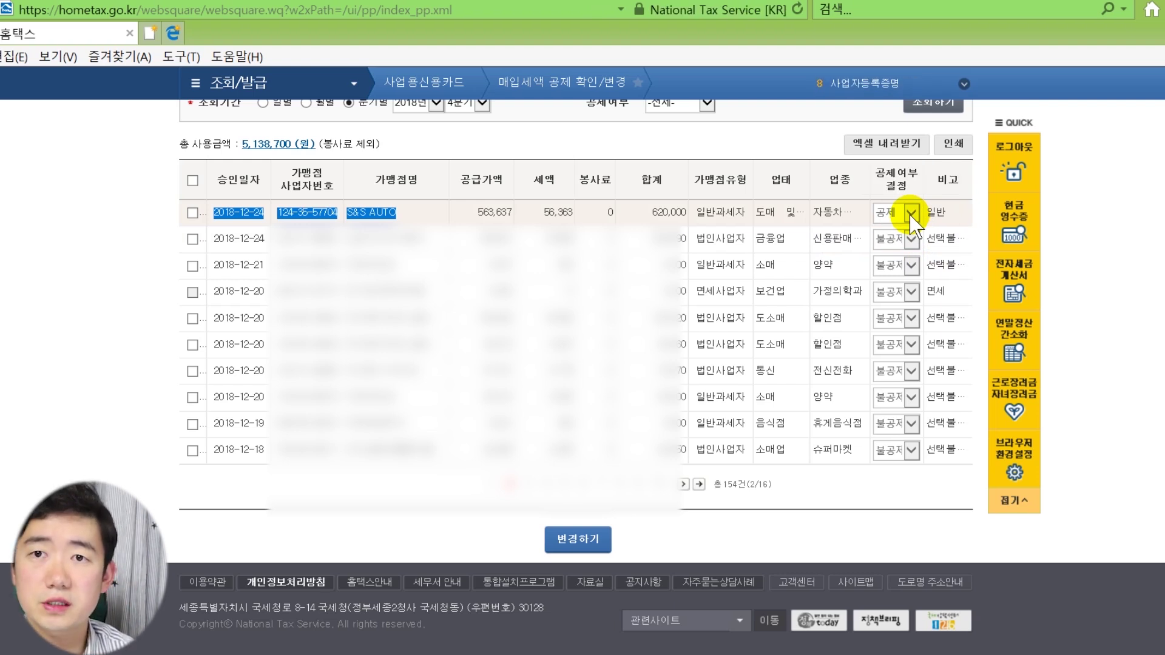
click(193, 213)
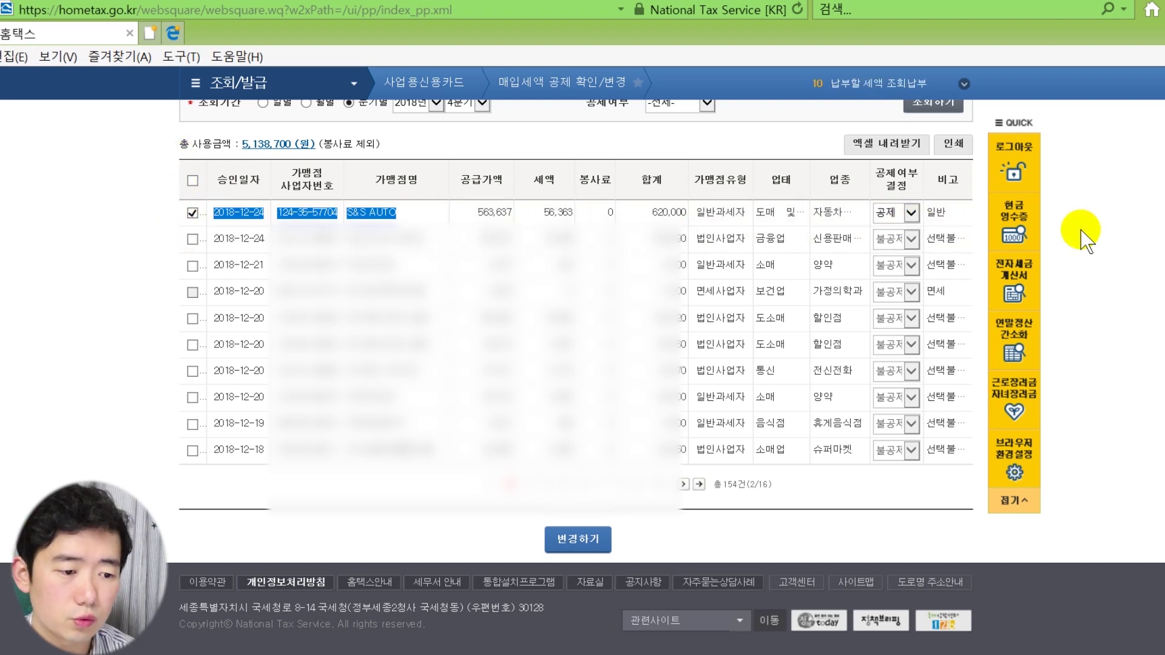
click(911, 213)
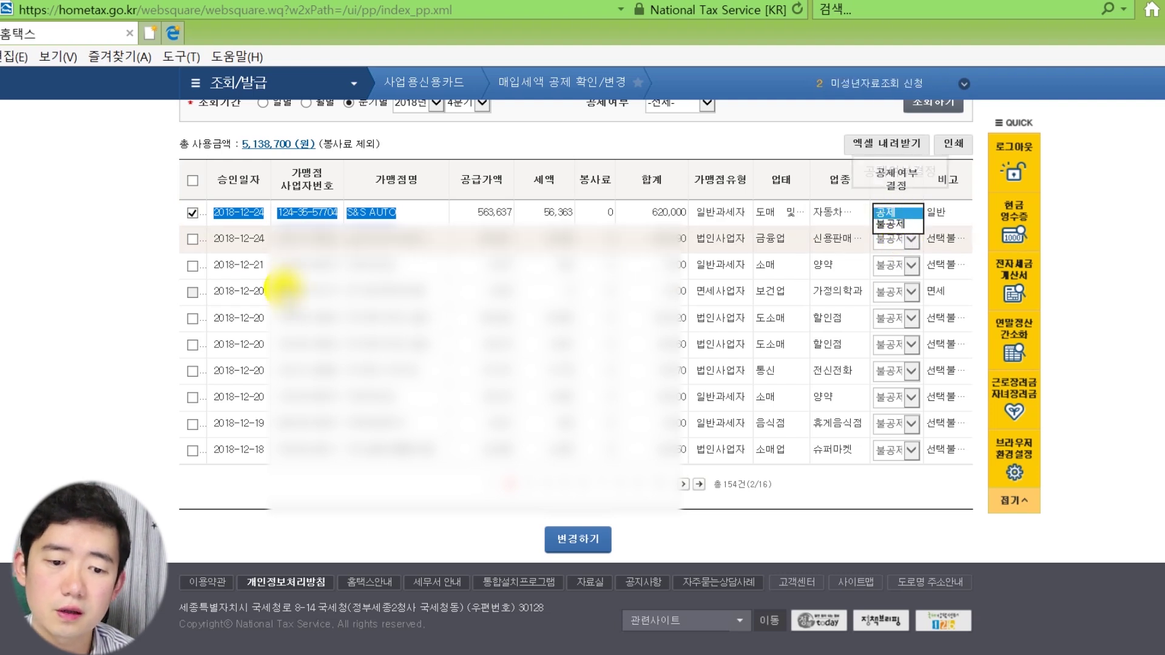
click(888, 212)
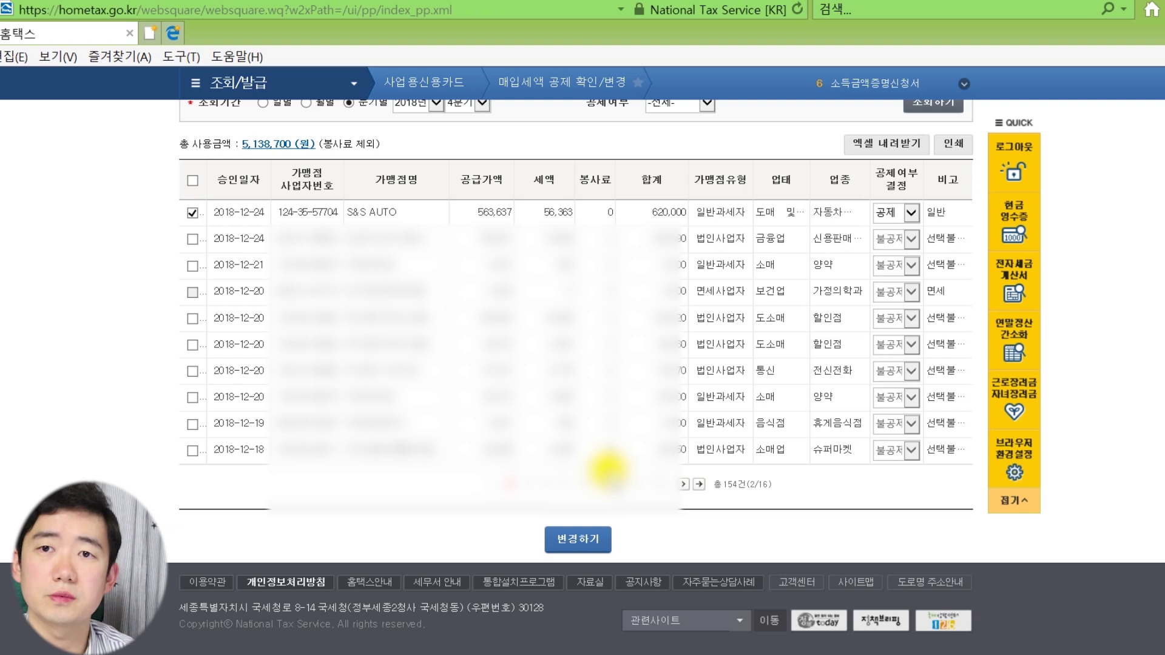
scroll(607, 468, up, 5)
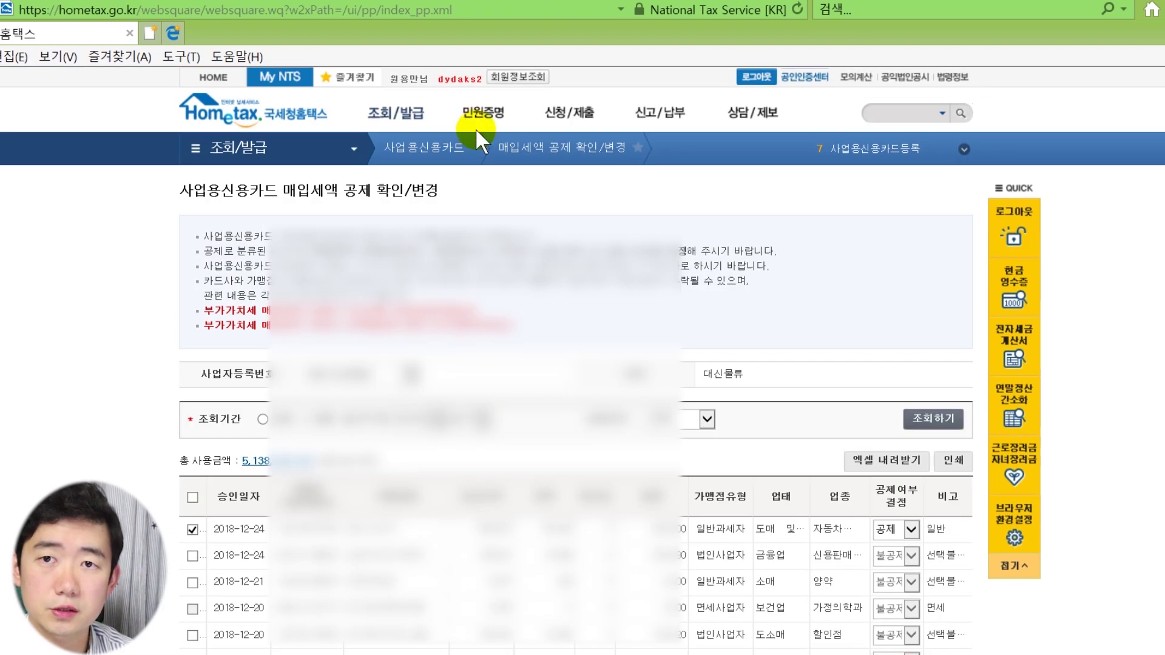